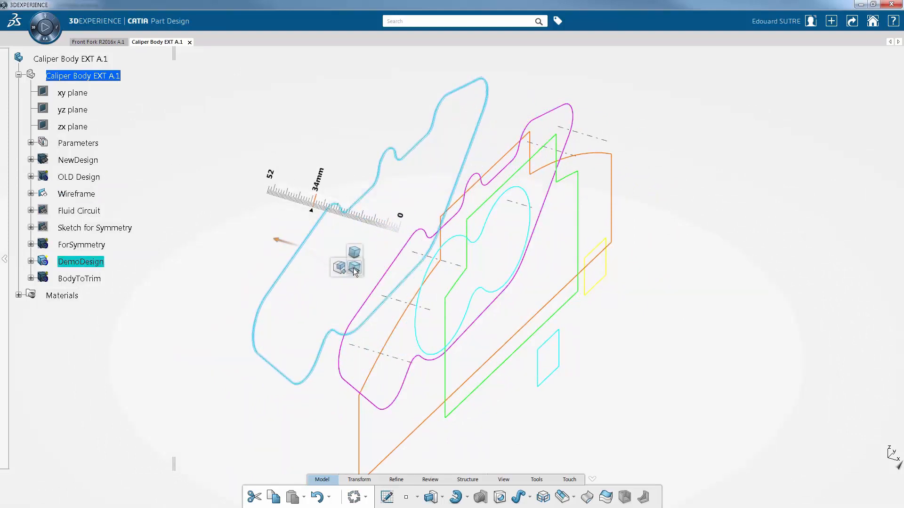
Step: Pad the large magenta caliper outline with a length of -22.5 mm and review the pad's definition
click(354, 253)
drag(275, 240, 463, 298)
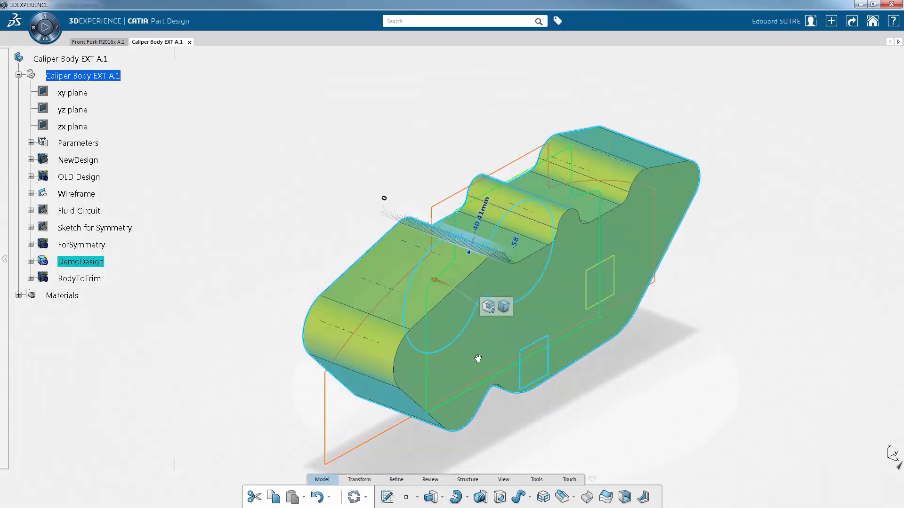
click(485, 228)
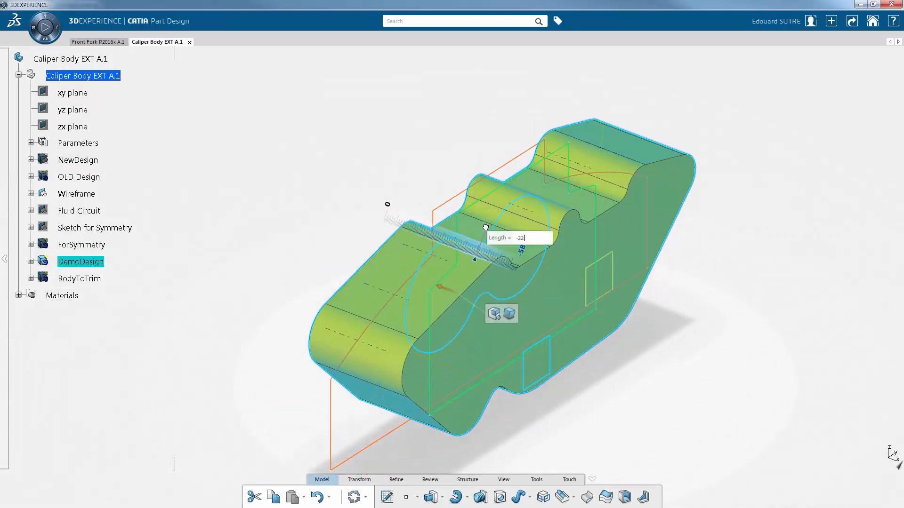
key(Return)
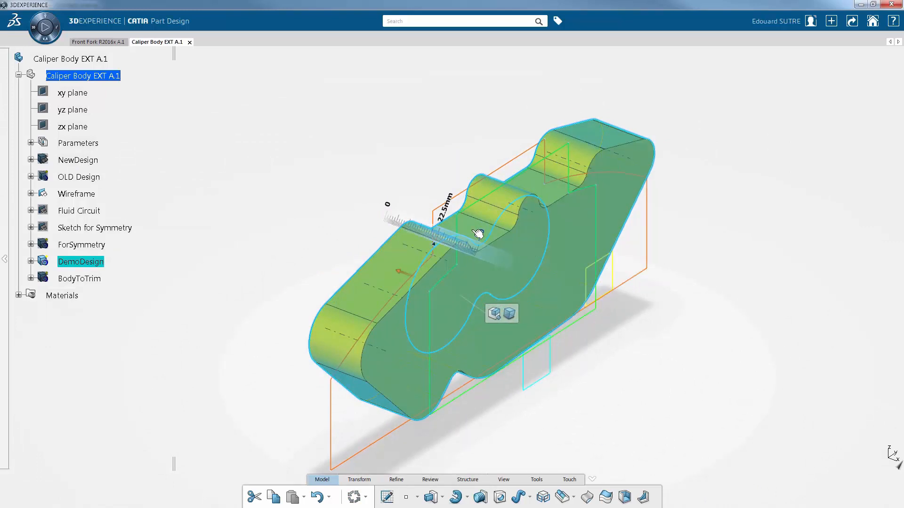
click(306, 237)
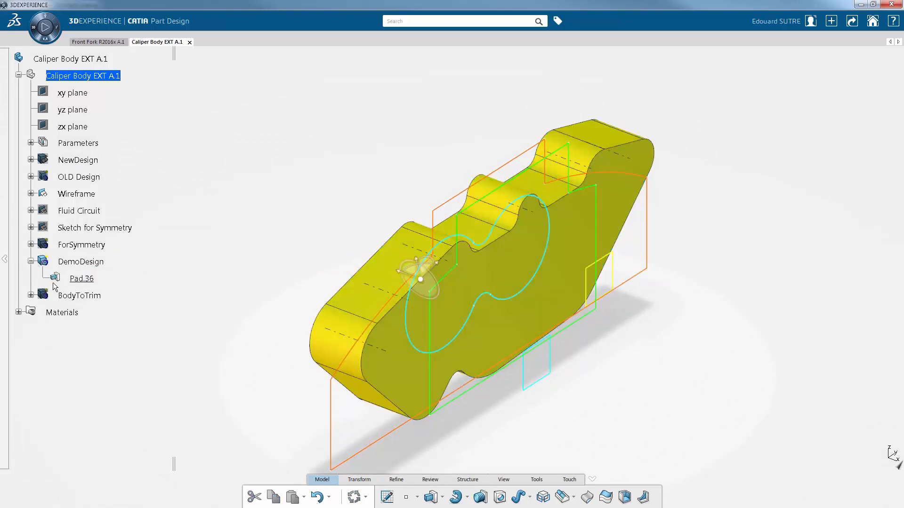
double_click(86, 279)
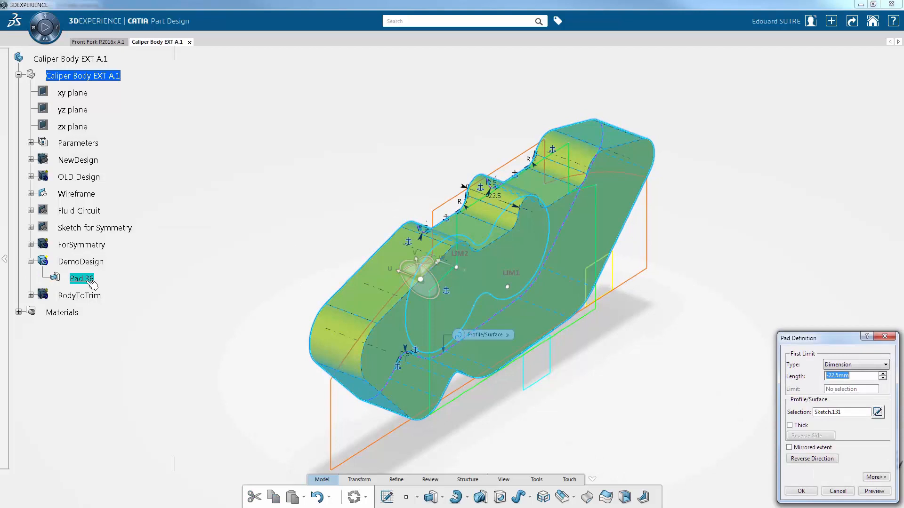
key(Escape)
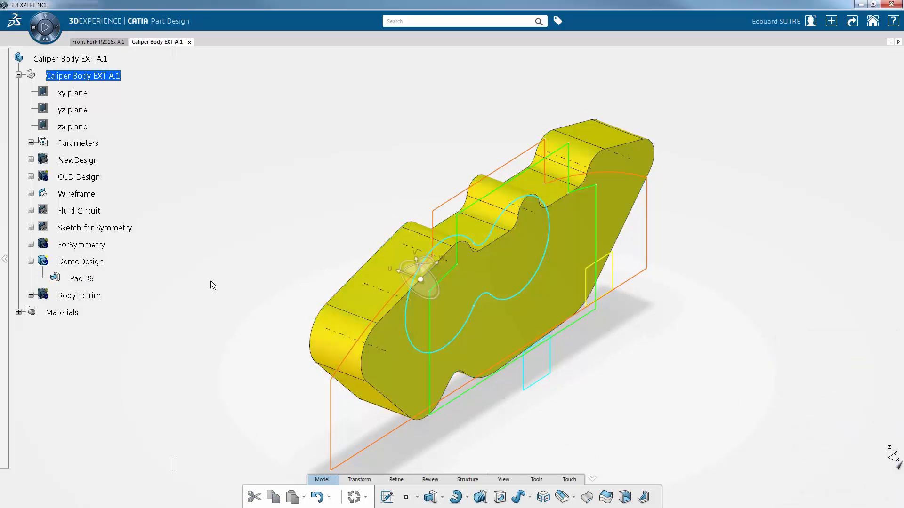
Step: Pad the double-lobed piston profile outward from the front face of the caliper block
middle_drag(634, 362, 571, 314)
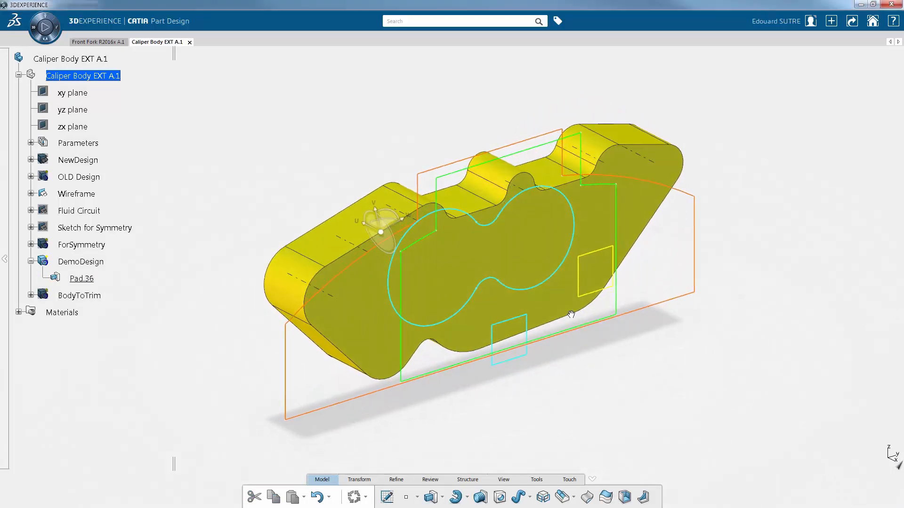
click(454, 212)
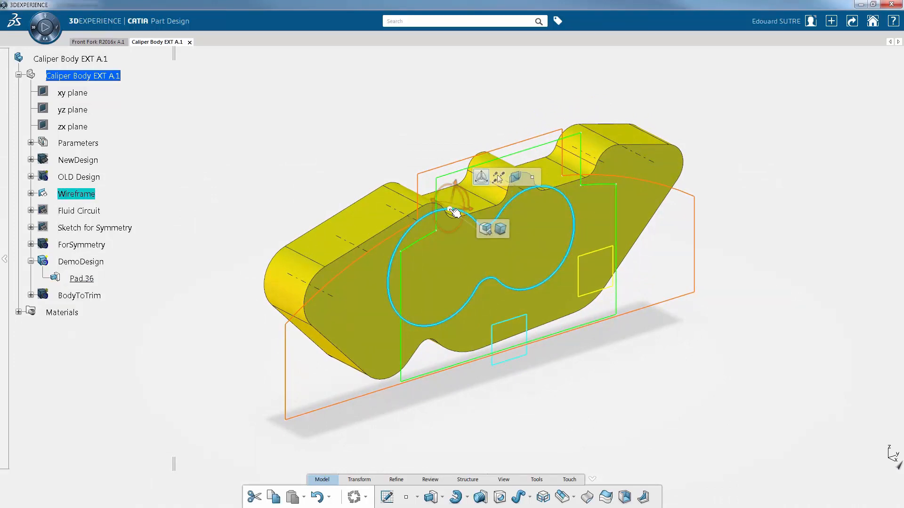
middle_drag(431, 255, 575, 254)
click(467, 234)
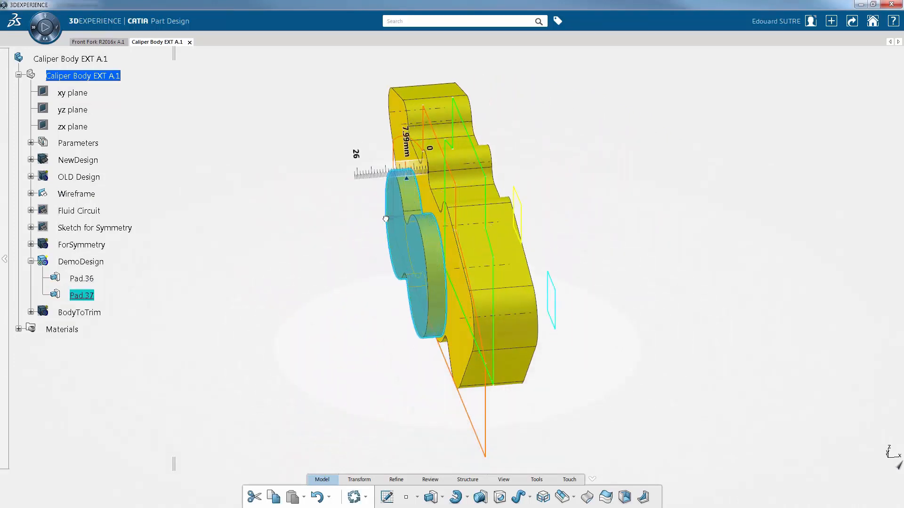
middle_drag(575, 269, 400, 214)
drag(399, 215, 565, 265)
mouse_move(466, 277)
middle_down()
mouse_move(473, 293)
mouse_move(474, 270)
middle_up()
drag(576, 243, 519, 227)
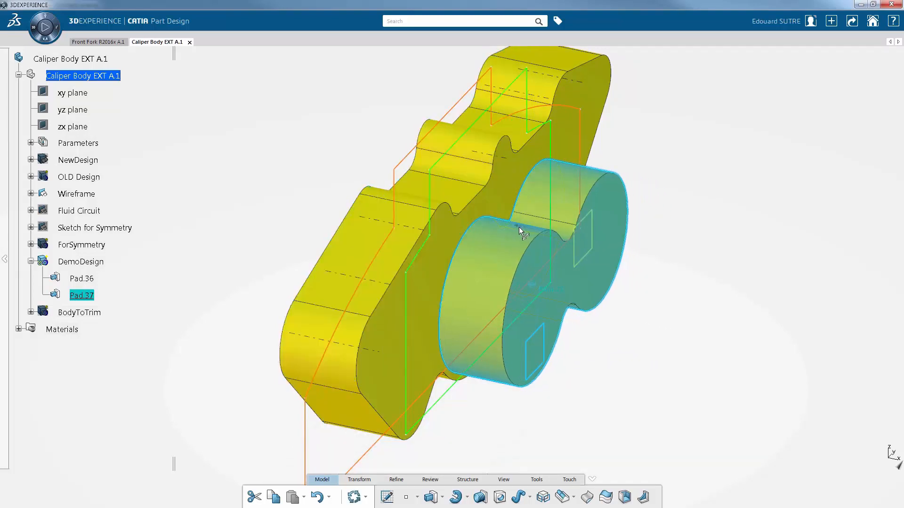
click(615, 354)
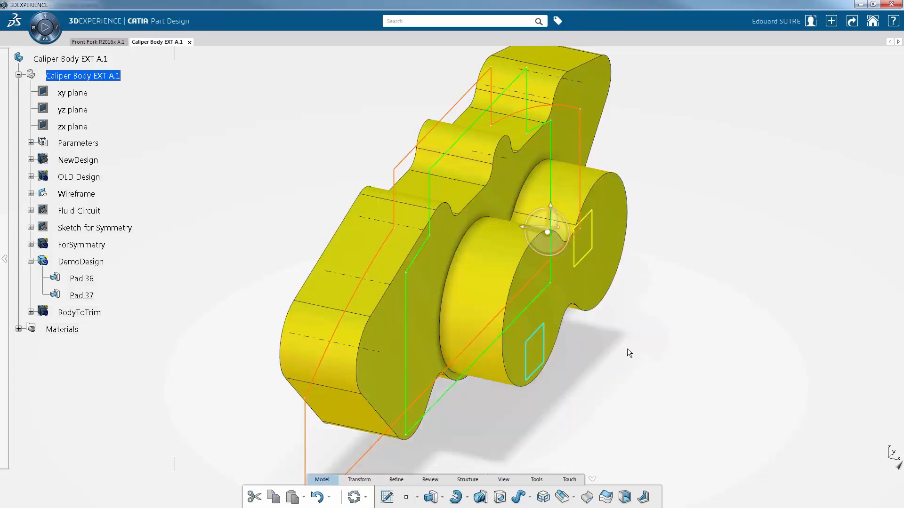
Step: Hide the cyan reference plane in front of the piston boss
middle_drag(623, 339, 545, 325)
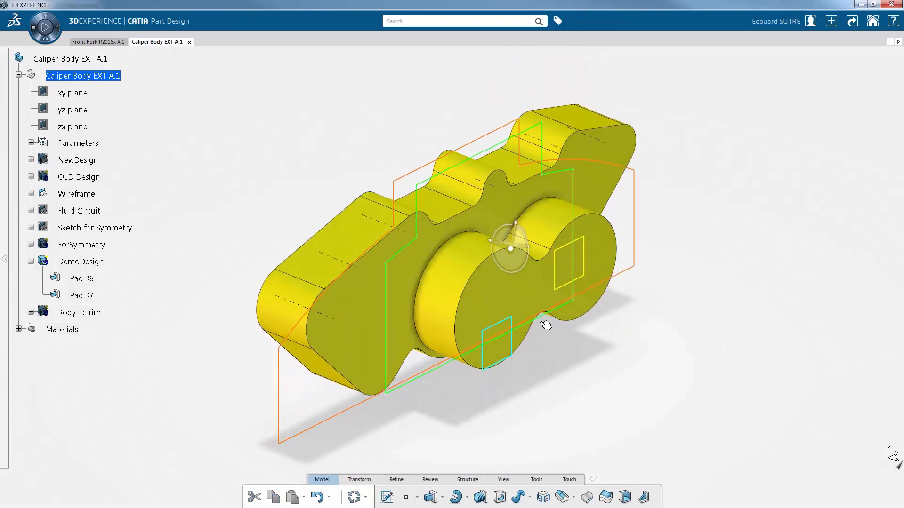
middle_drag(621, 267, 621, 267)
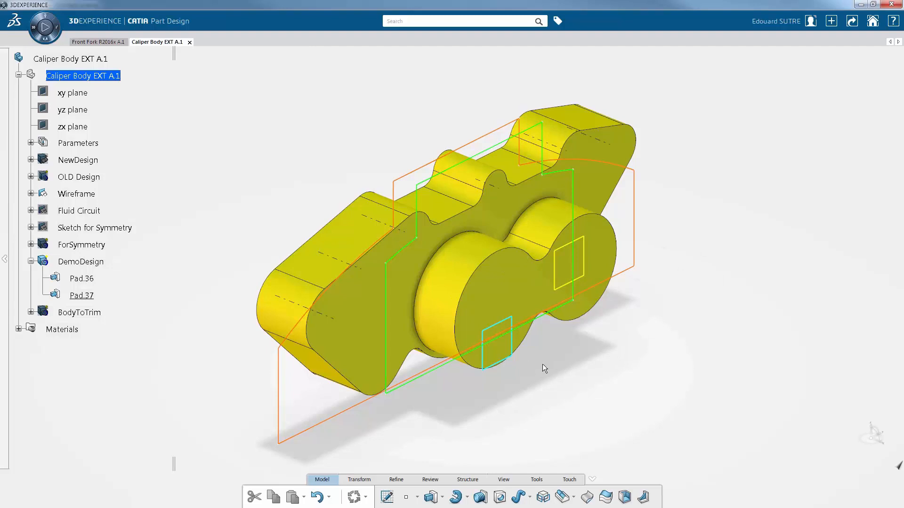
right_click(511, 339)
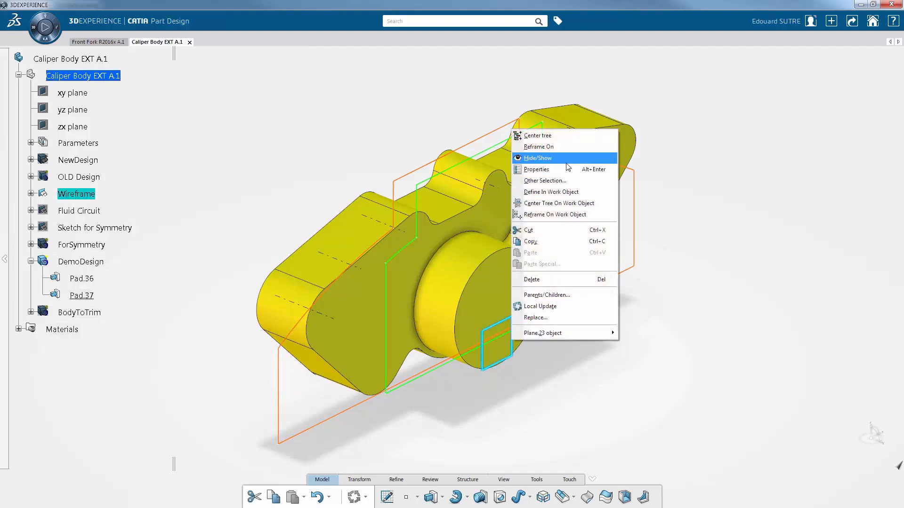
click(546, 162)
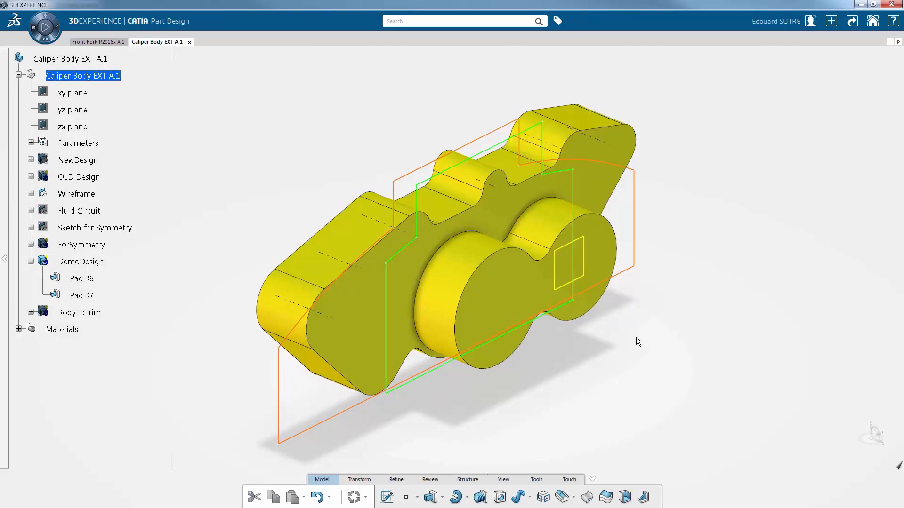
Step: Draft the side faces of the piston boss by 3 deg, with the block's front face as neutral element
click(397, 479)
click(512, 497)
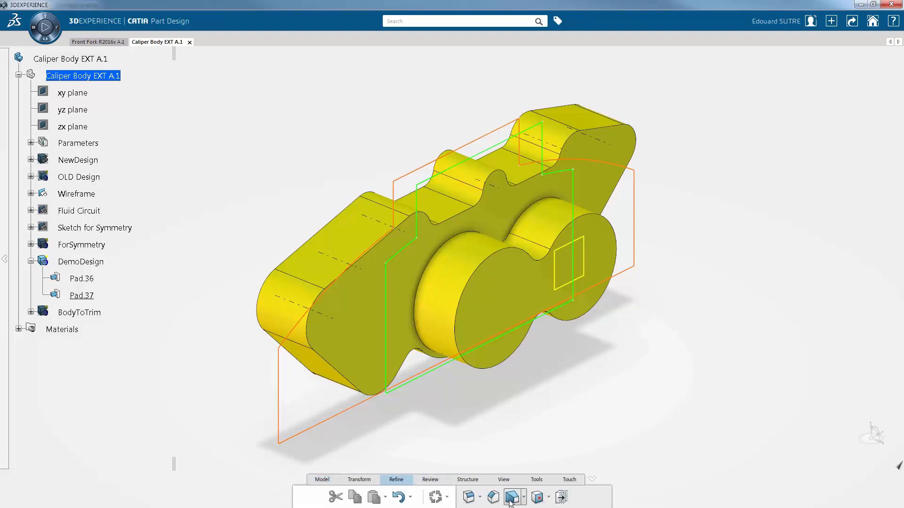
click(548, 225)
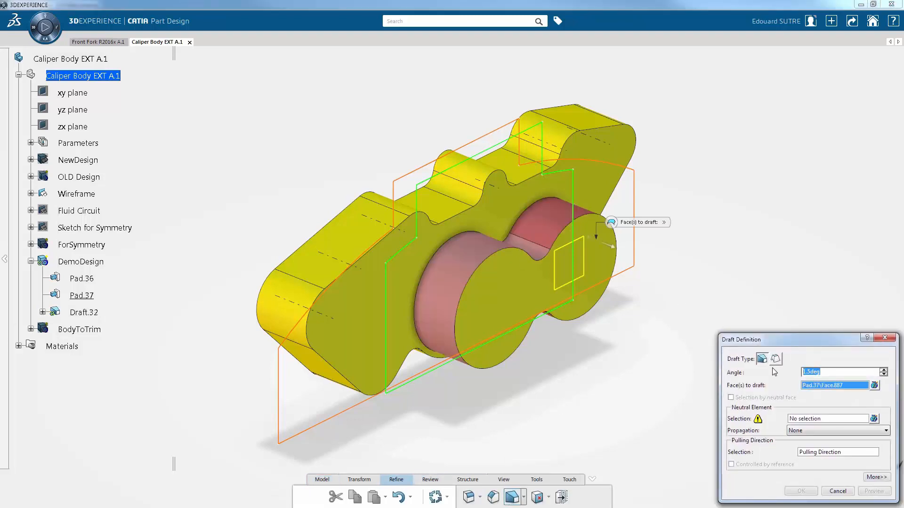
text(3)
click(817, 419)
click(500, 218)
click(876, 490)
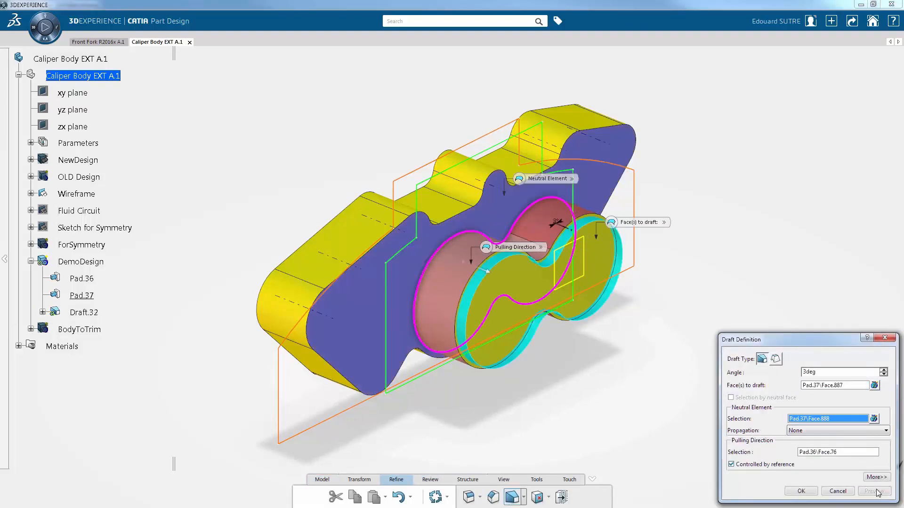
click(801, 491)
Step: Draft the outer side faces of the caliper block by 1.5 deg, with its flat back face as neutral element
click(522, 491)
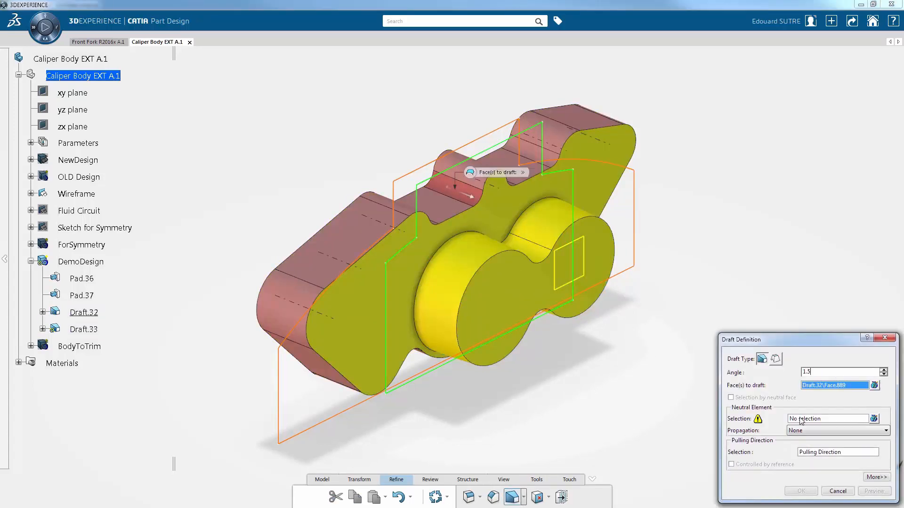
click(800, 418)
middle_drag(314, 300, 456, 291)
click(456, 291)
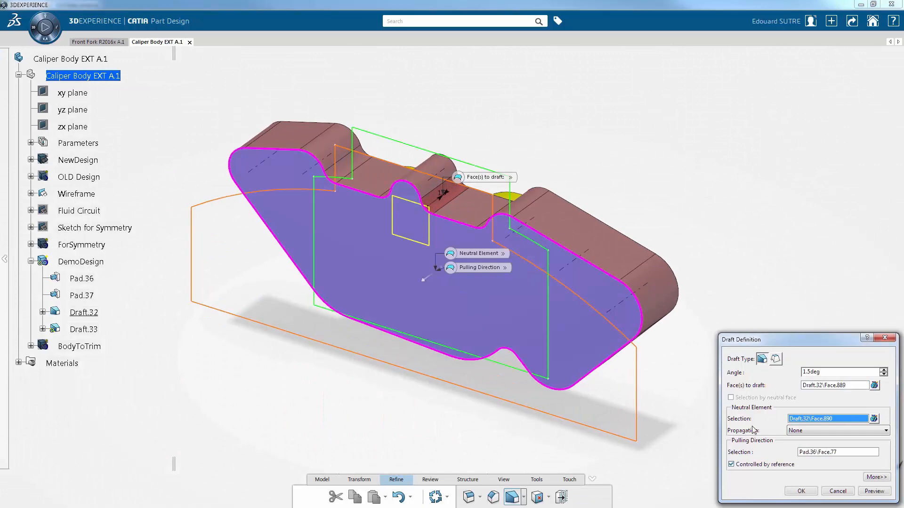
click(873, 491)
click(874, 491)
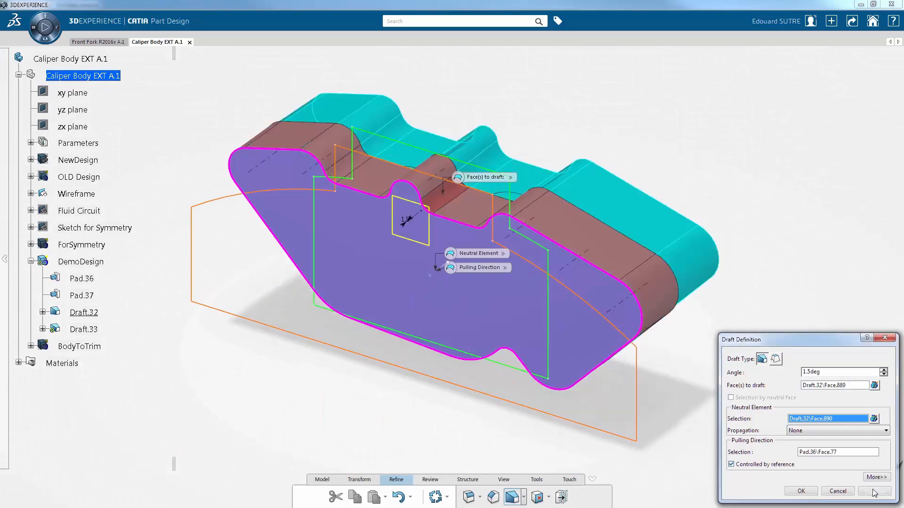
middle_drag(684, 346, 393, 346)
click(808, 488)
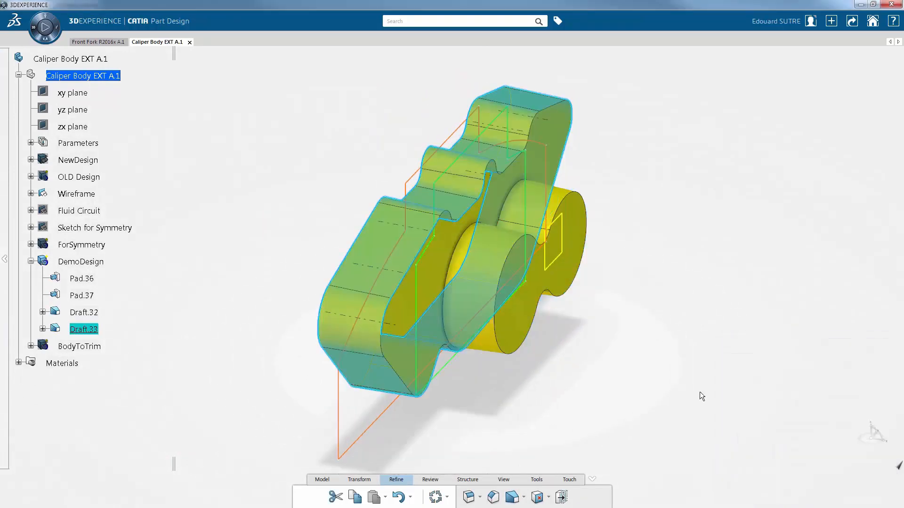
Step: Show the hidden BodyToTrim body
middle_drag(621, 352, 182, 347)
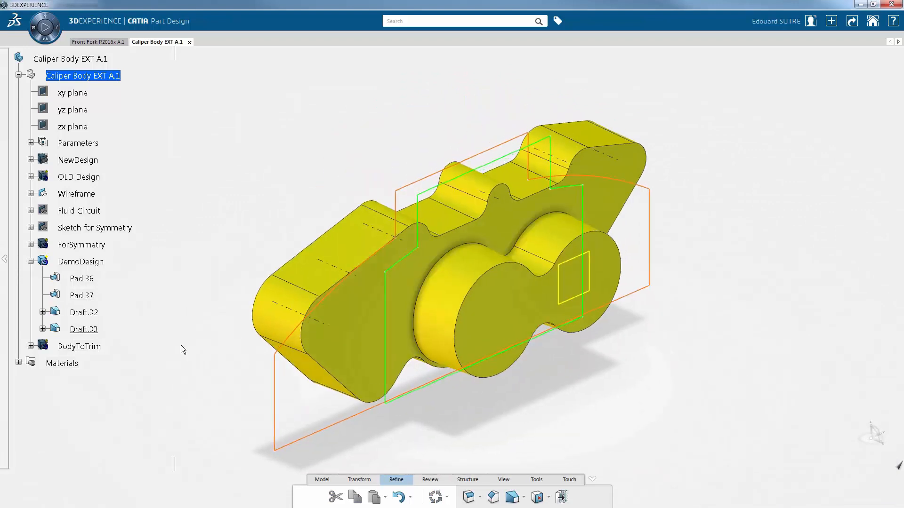
right_click(97, 347)
click(141, 144)
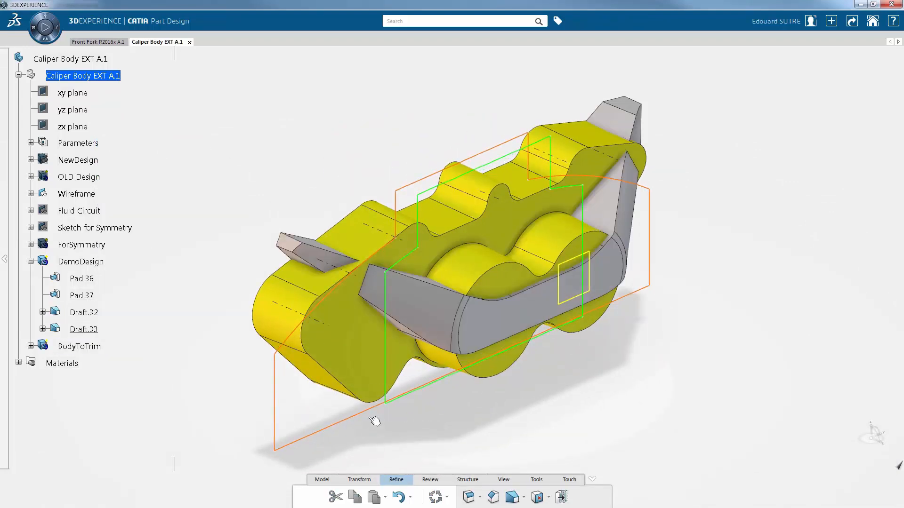
Step: Trim BodyToTrim with DemoDesign, removing its end pieces that protrude beyond the caliper block
click(466, 479)
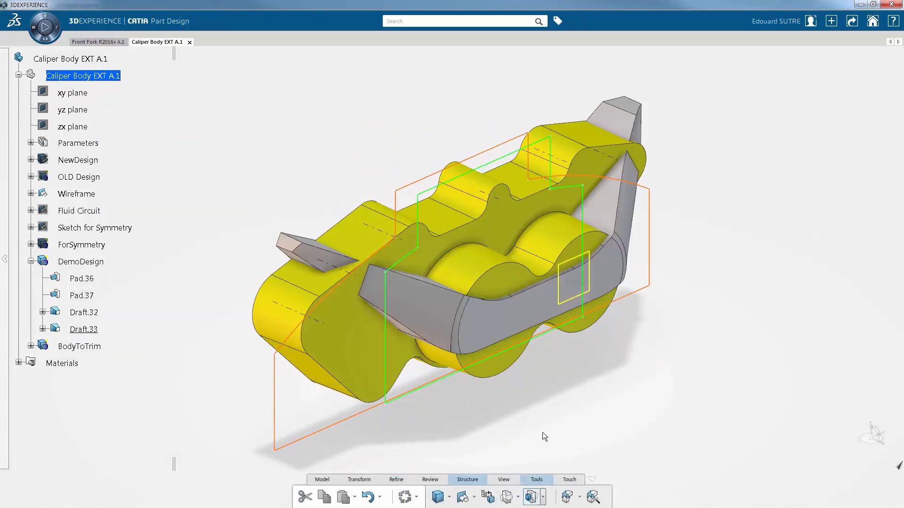
click(322, 248)
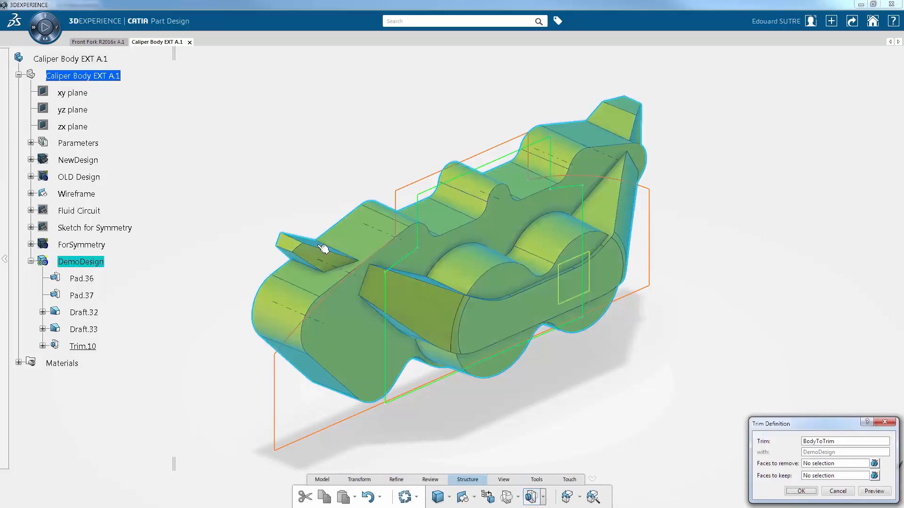
click(822, 464)
scroll(337, 254, up, 5)
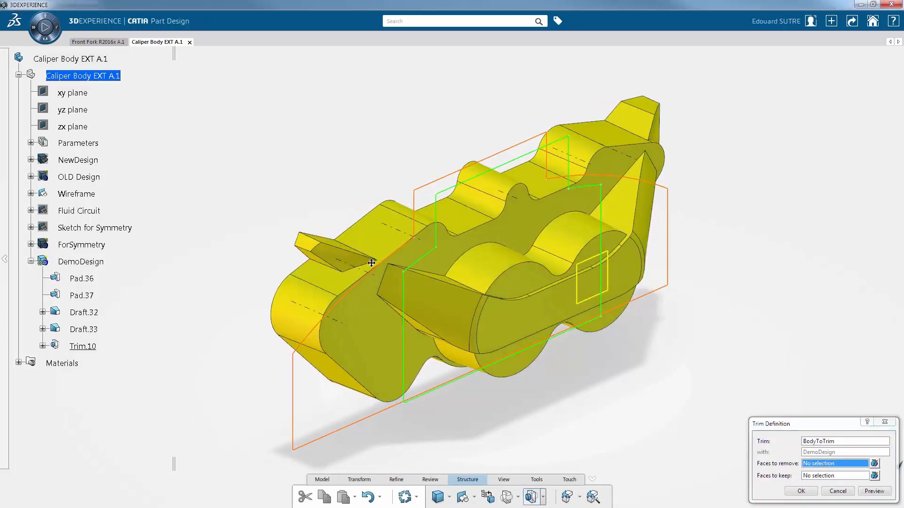
click(337, 252)
scroll(334, 261, down, 3)
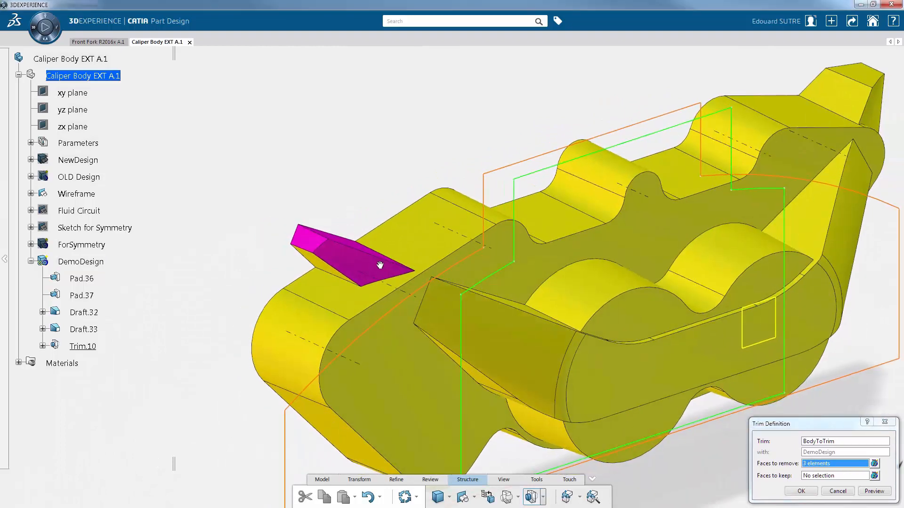
click(830, 91)
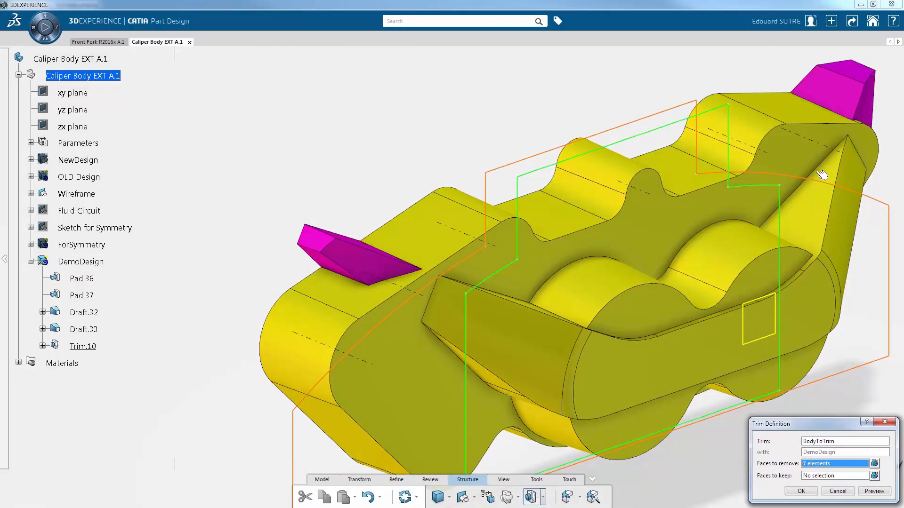
middle_drag(823, 173, 407, 309)
click(670, 293)
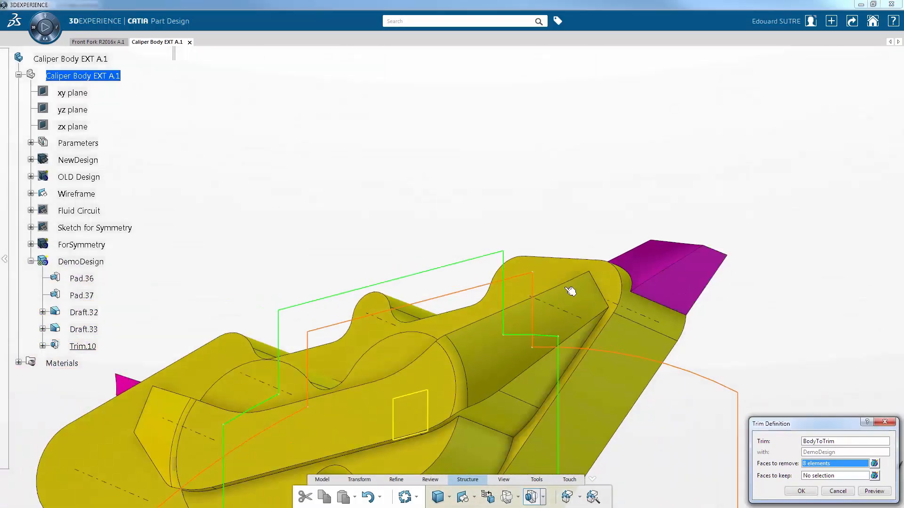
middle_drag(380, 210, 744, 311)
click(810, 493)
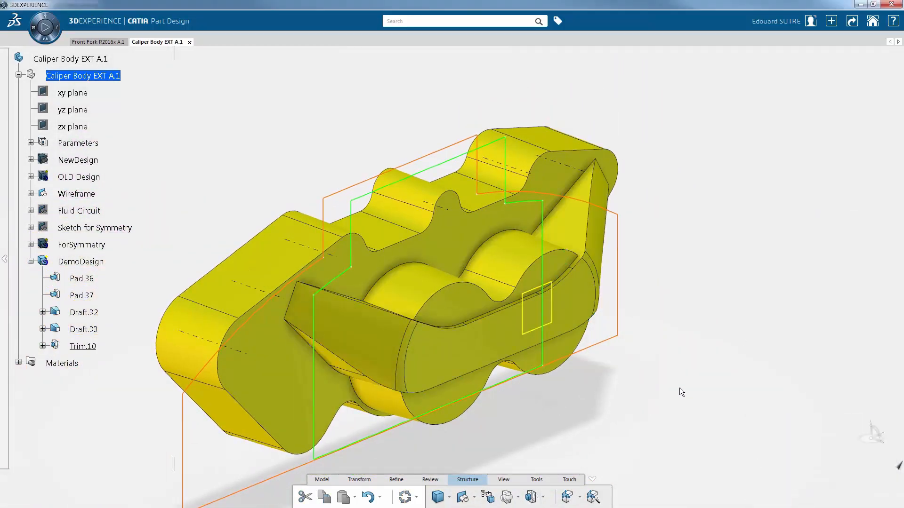
Step: Cut a pocket into the back of the caliper block from the green wireframe profile
middle_drag(444, 266, 842, 225)
click(460, 111)
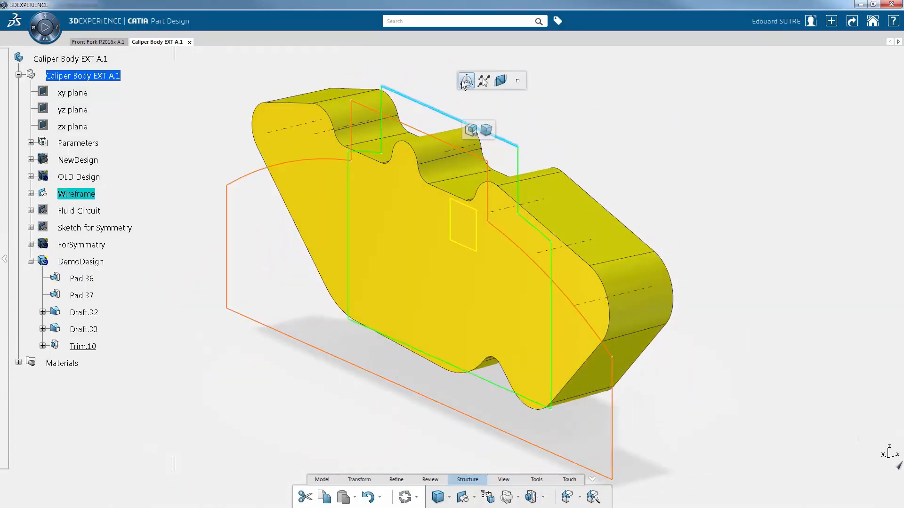
drag(457, 105, 395, 127)
click(338, 283)
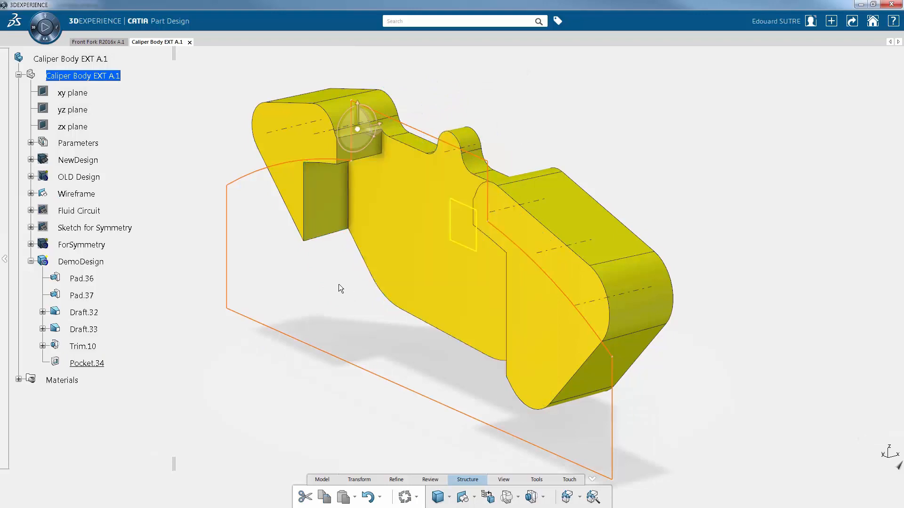
Step: Cut a pocket about 12.8 mm deep into the caliper's back from the orange curved profile
click(419, 131)
drag(406, 134, 365, 144)
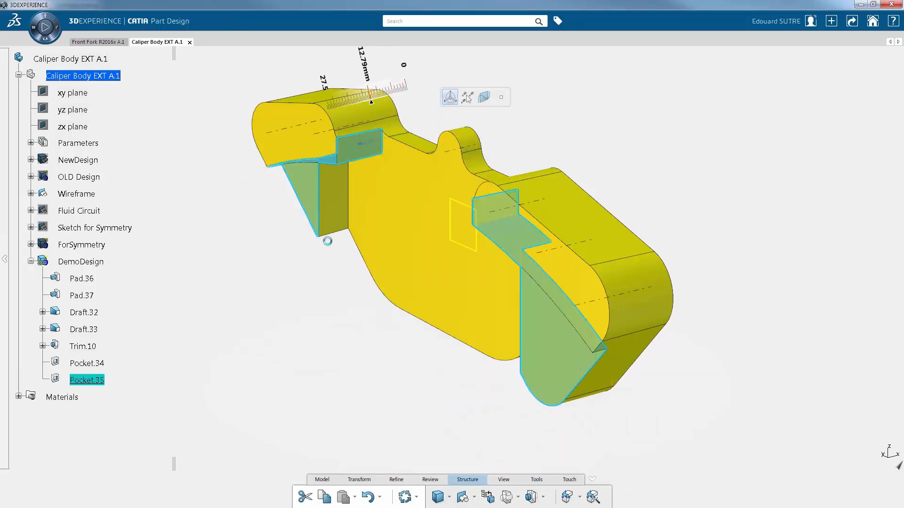
click(322, 262)
middle_drag(332, 299, 616, 280)
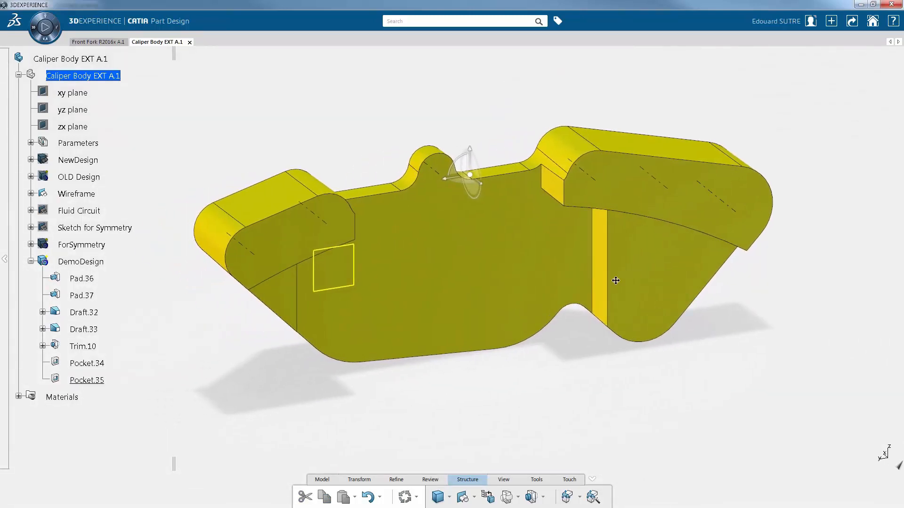
Step: Start a 1.5-degree draft on the side-wall faces of both pockets in the caliper's back
click(395, 478)
click(512, 496)
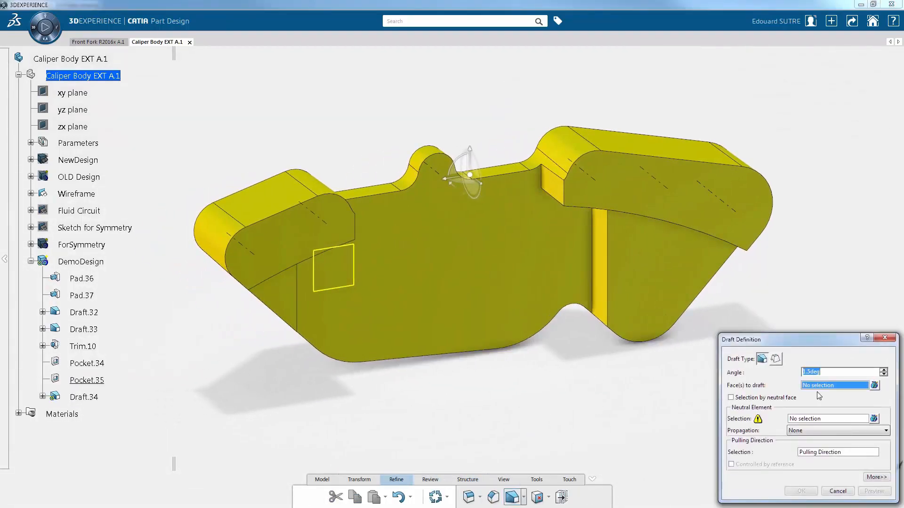
click(603, 251)
click(556, 185)
middle_drag(574, 277, 570, 165)
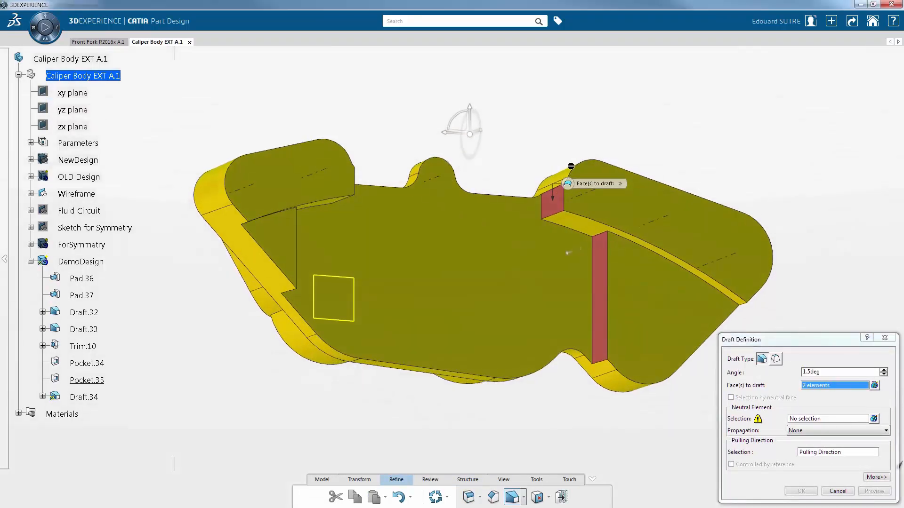
click(575, 223)
middle_drag(490, 240, 332, 237)
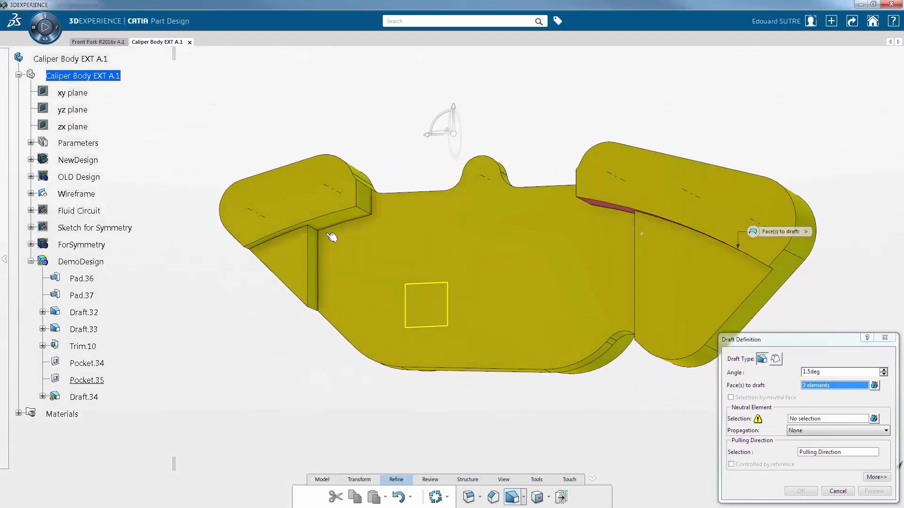
click(374, 202)
click(369, 199)
click(314, 260)
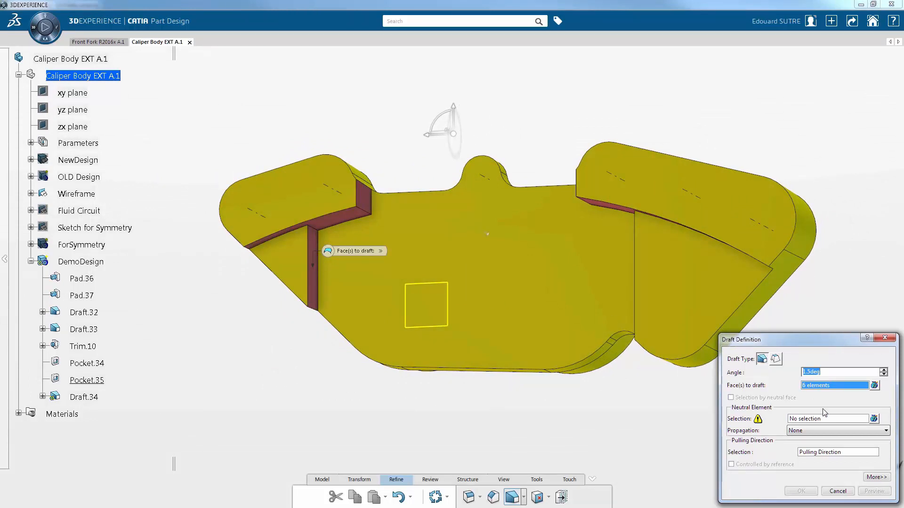
Step: Use the flat central back face between the walls as the draft's neutral element, preview the draft and create it
click(825, 418)
click(533, 281)
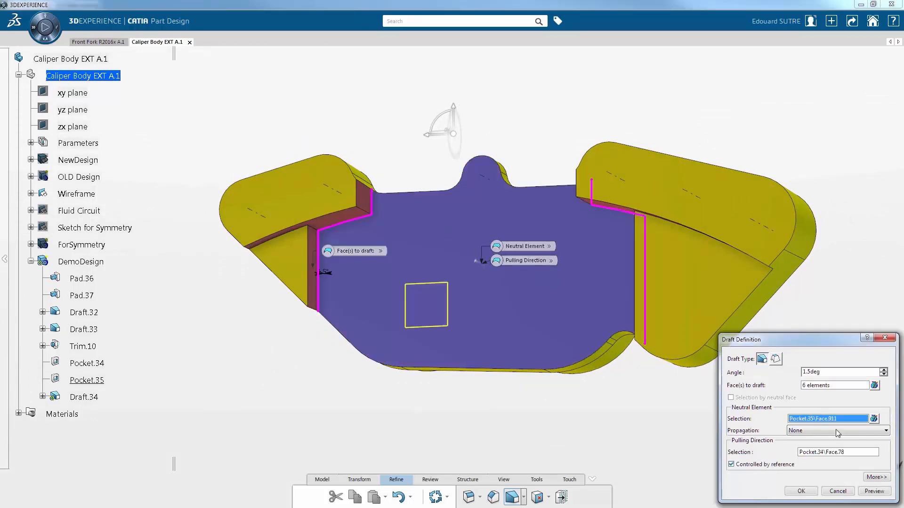
click(874, 491)
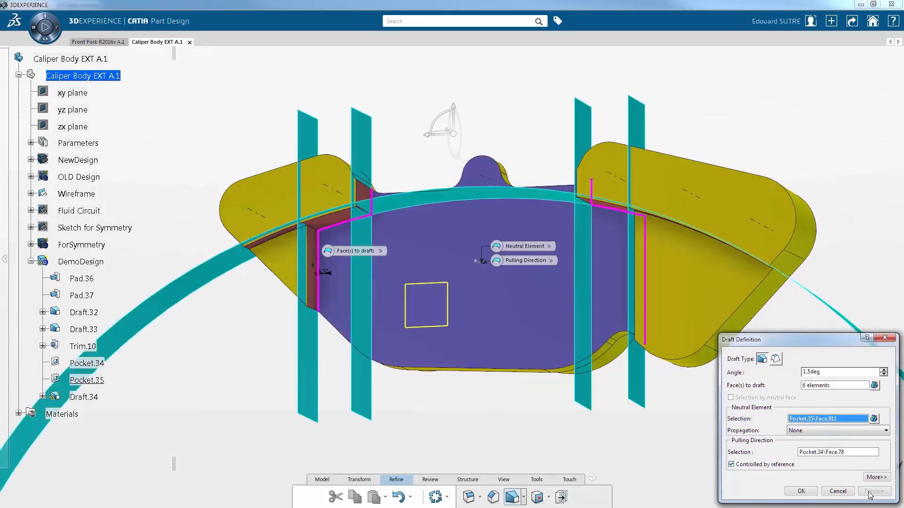
click(801, 492)
Step: Start a sketch on the square yellow reference plane and draw a circle of about 15 mm radius inside the larger lobe
middle_drag(559, 323, 399, 295)
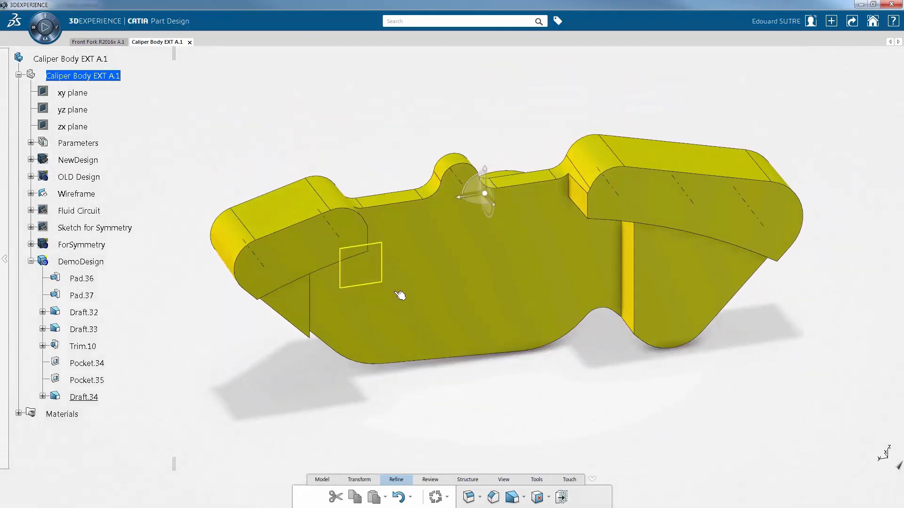
click(385, 269)
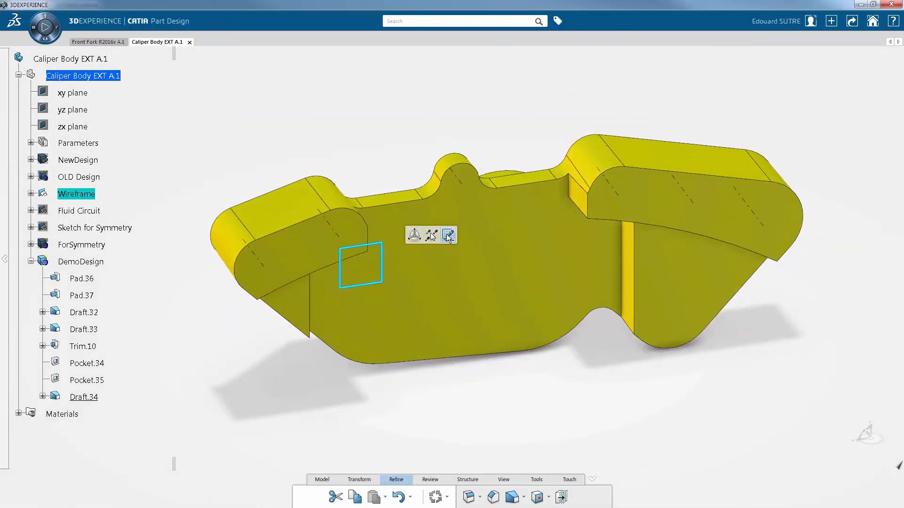
click(447, 235)
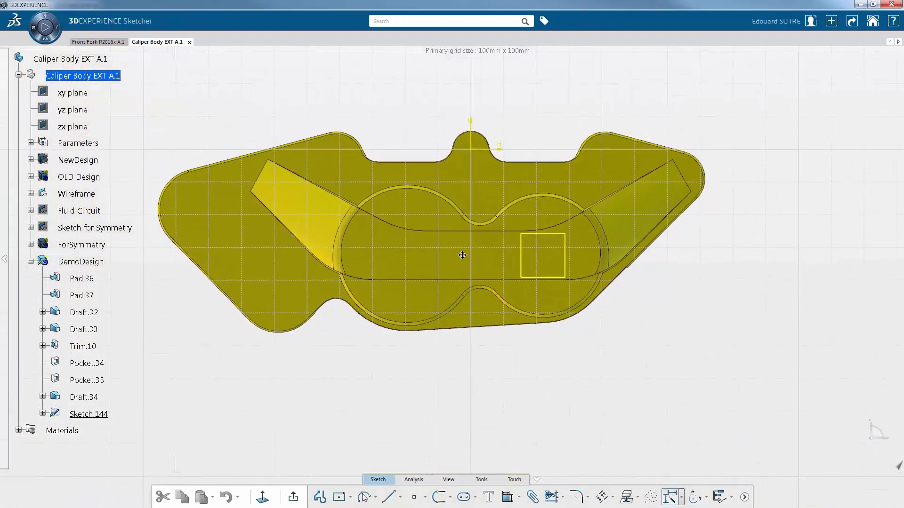
click(375, 497)
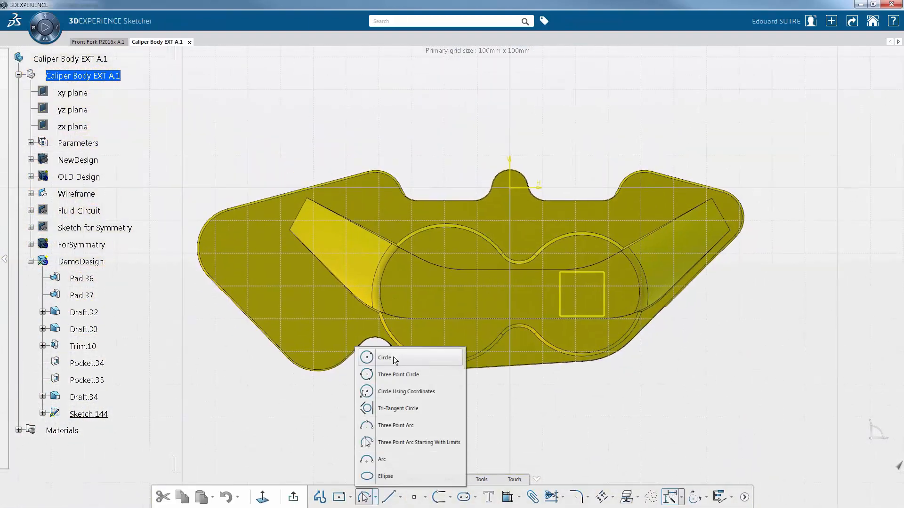
click(394, 358)
click(443, 296)
click(477, 339)
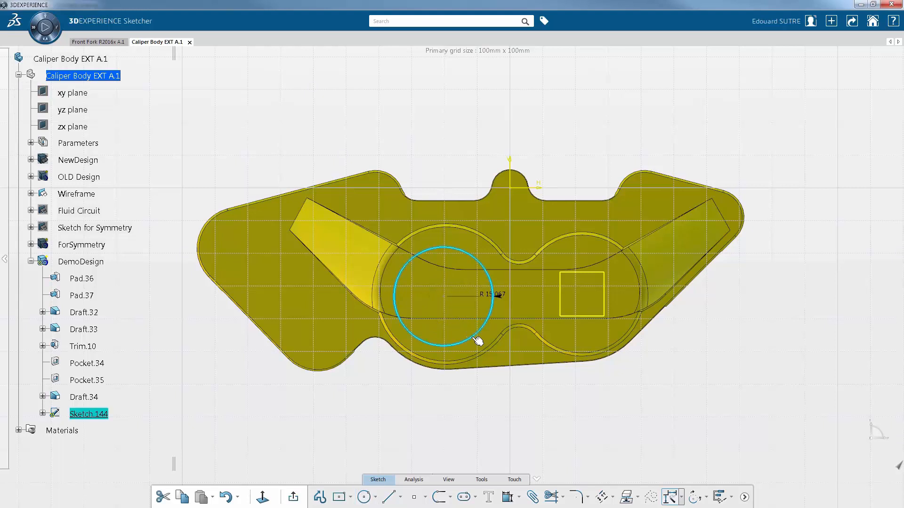
Step: Make the circle concentric with the larger lobe's rounded edge
click(464, 363)
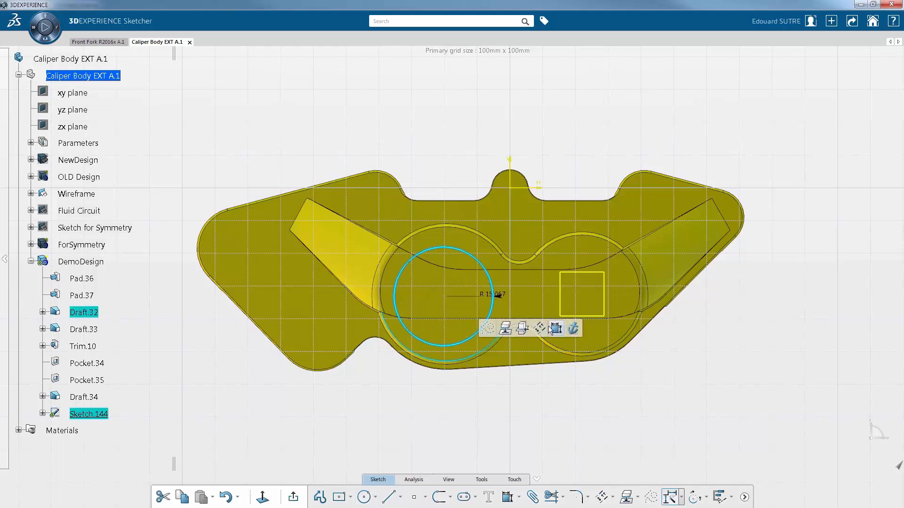
click(552, 329)
right_click(357, 409)
click(444, 350)
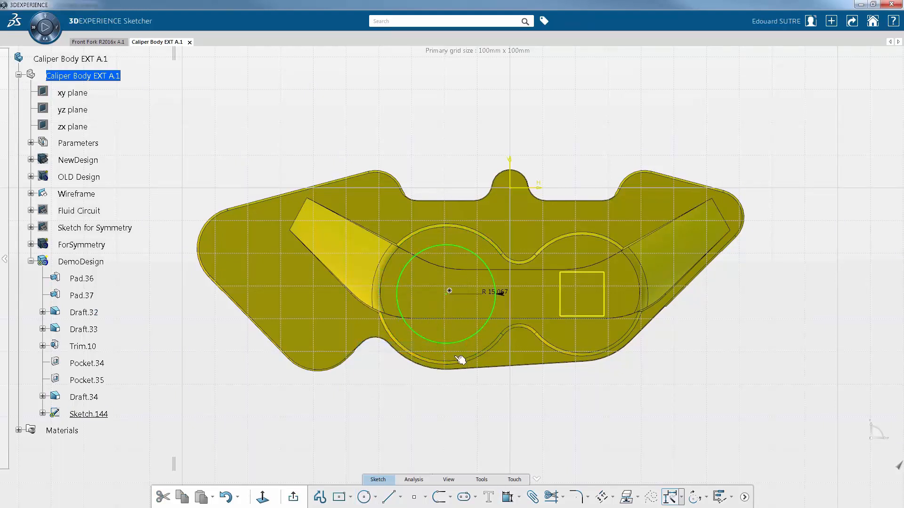
Step: Switch the circle's radius dimension to a diameter and set it to 33 mm
double_click(491, 293)
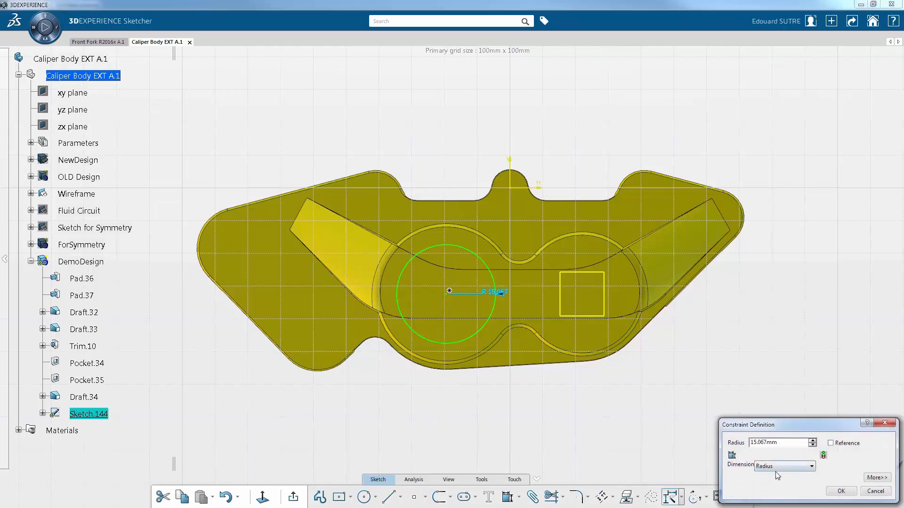
click(777, 468)
click(777, 480)
text(33)
key(Return)
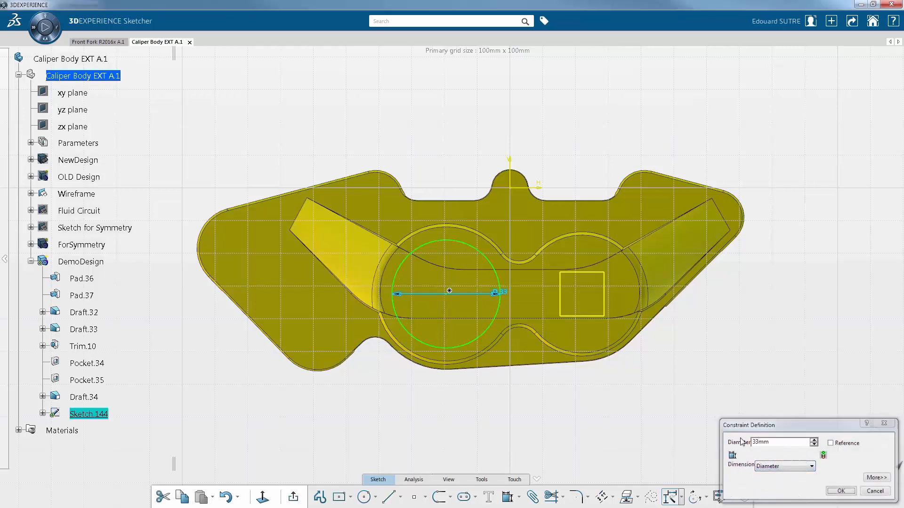
Step: Draw a second circle of about 13 mm radius in the smaller lobe and make it concentric with that lobe's rounded edge
click(370, 499)
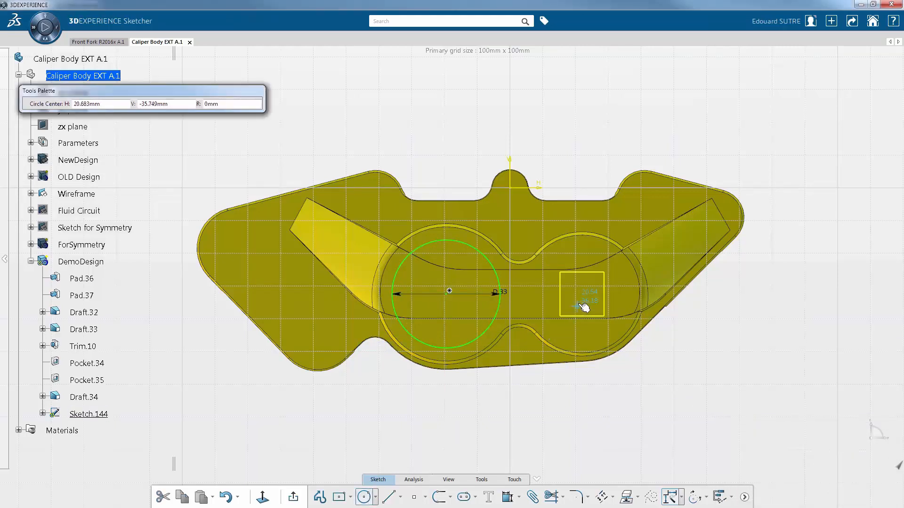
click(578, 305)
click(614, 335)
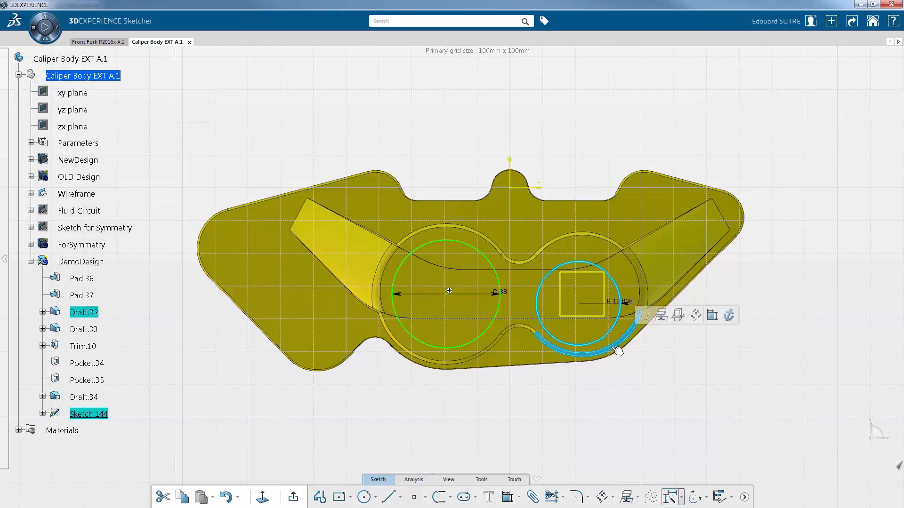
click(699, 315)
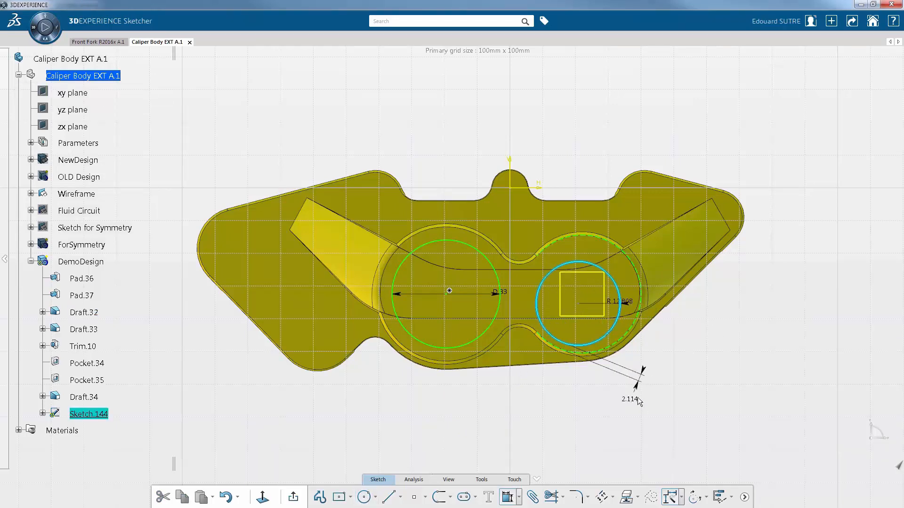
right_click(715, 320)
click(802, 393)
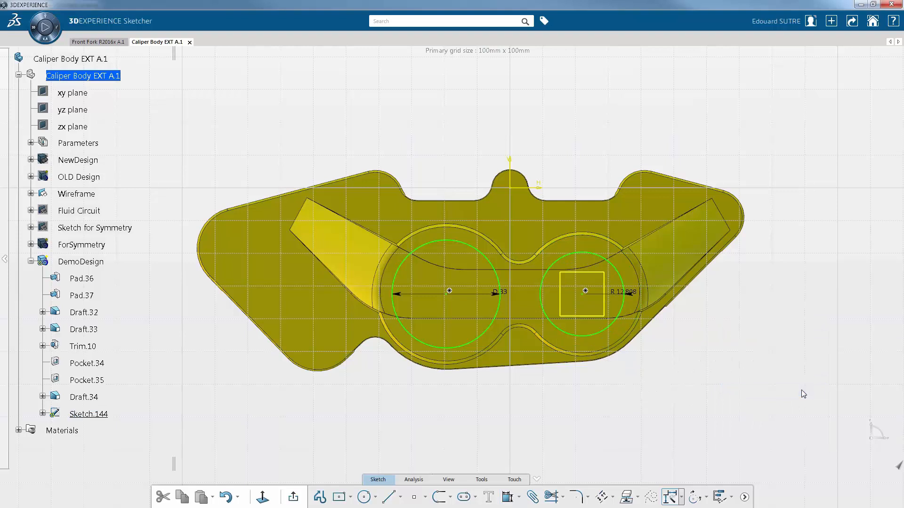
Step: Set the second circle's dimension to a diameter of 30 mm and exit the sketch
double_click(633, 295)
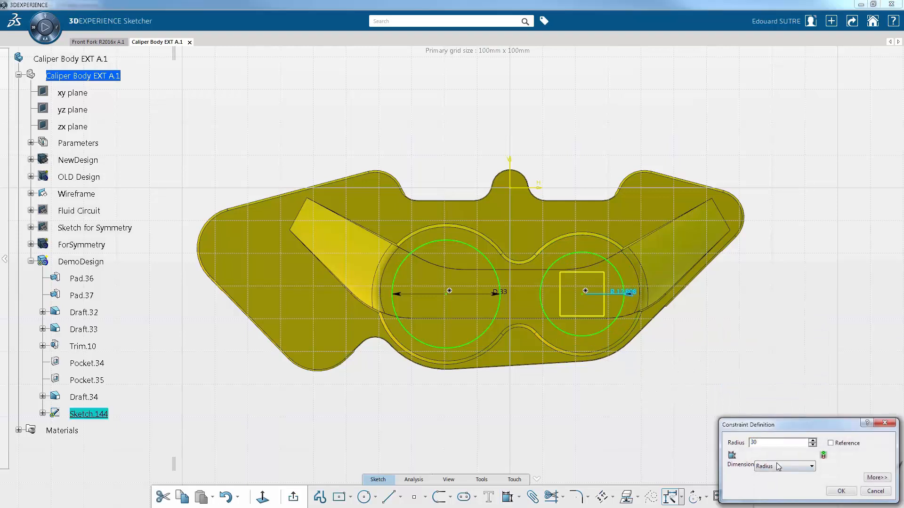
text(30)
click(778, 467)
click(771, 482)
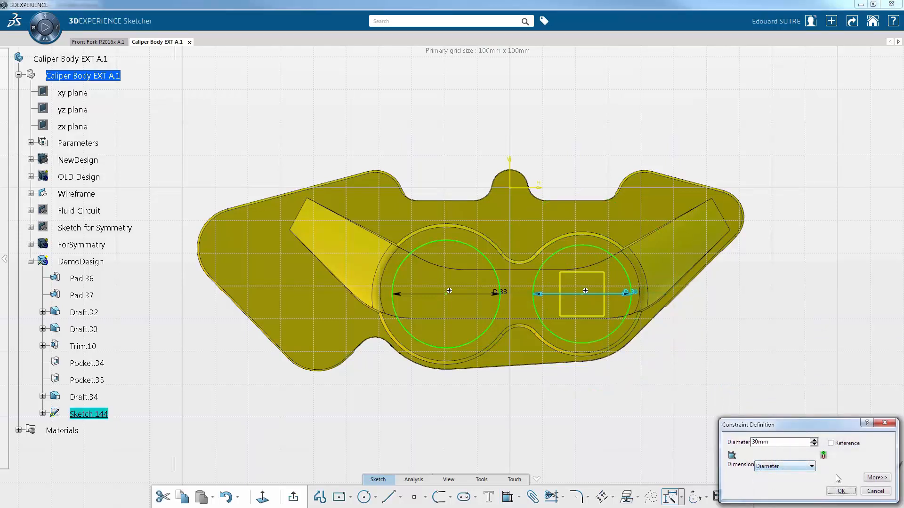
click(841, 491)
click(592, 395)
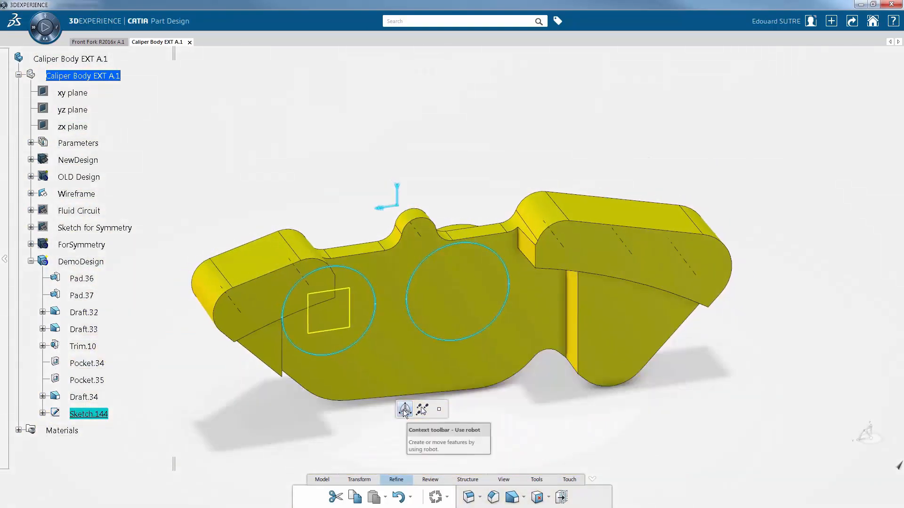
Step: Cut a pocket from the two-circle sketch into the caliper body, about 56 mm long
click(405, 410)
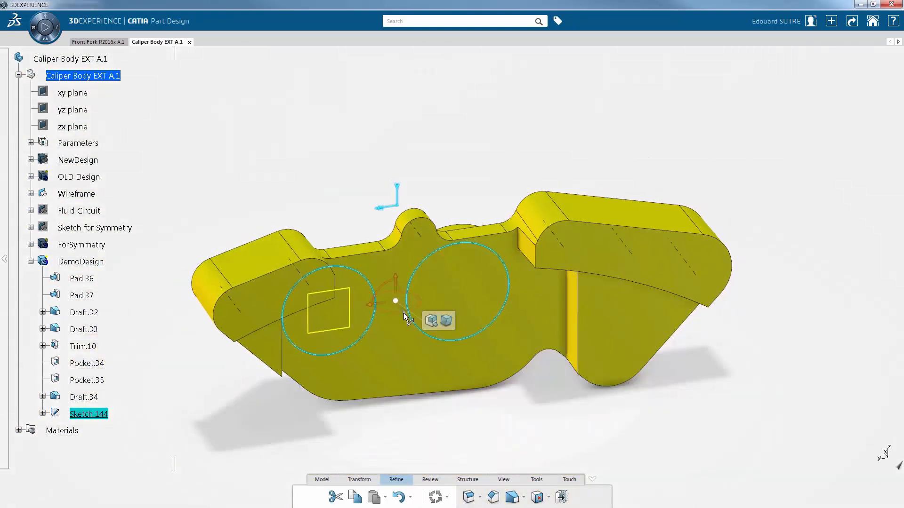
drag(412, 322, 468, 394)
middle_drag(529, 374, 640, 377)
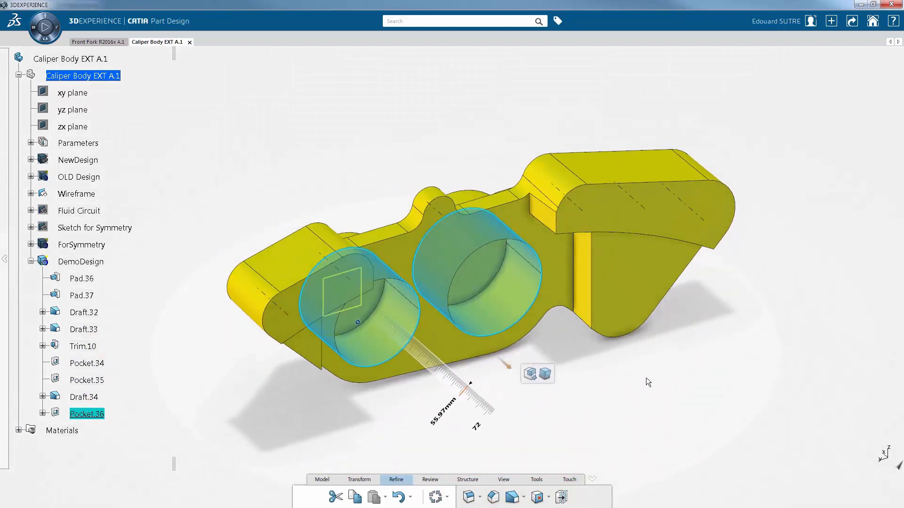
click(661, 388)
Step: Hide the square reference plane that carries the piston bore sketch
scroll(471, 264, up, 3)
right_click(311, 309)
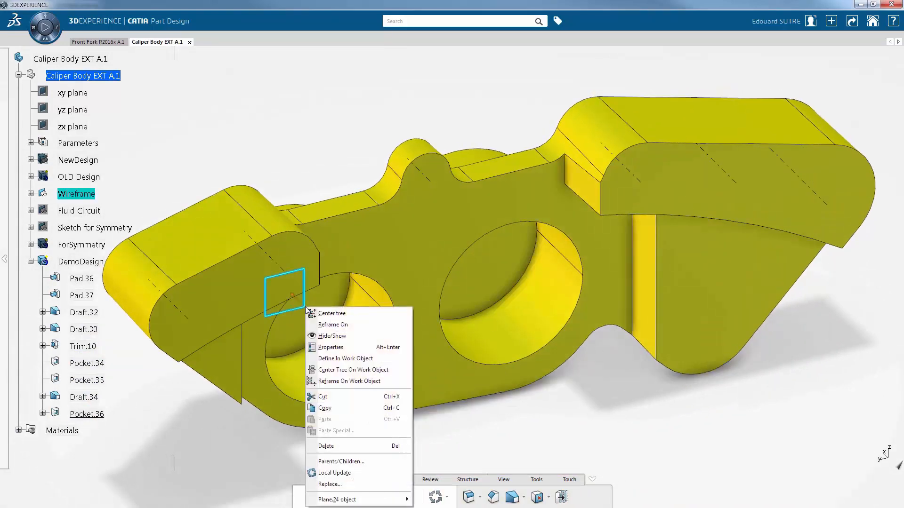
click(354, 337)
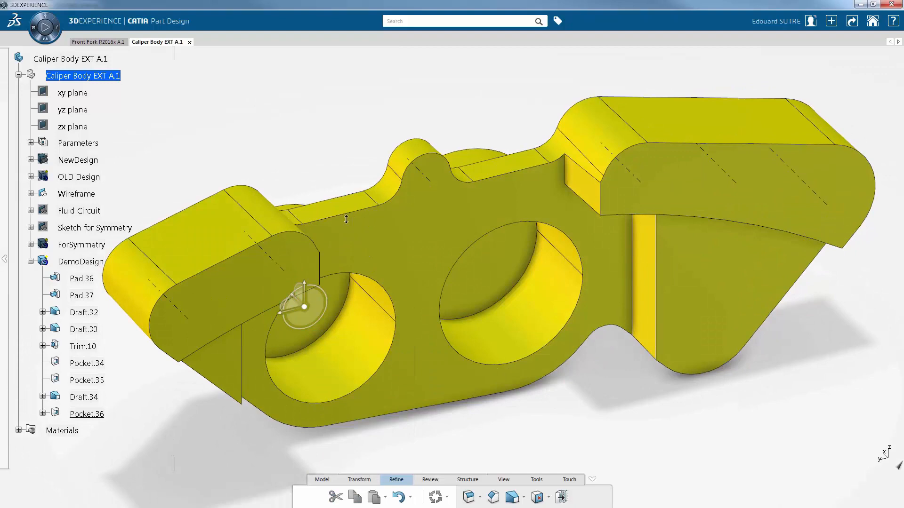
Step: Fillet the upper curved edge chain where the two cylindrical piston housings meet the caliper plate
middle_drag(346, 219, 500, 260)
click(436, 255)
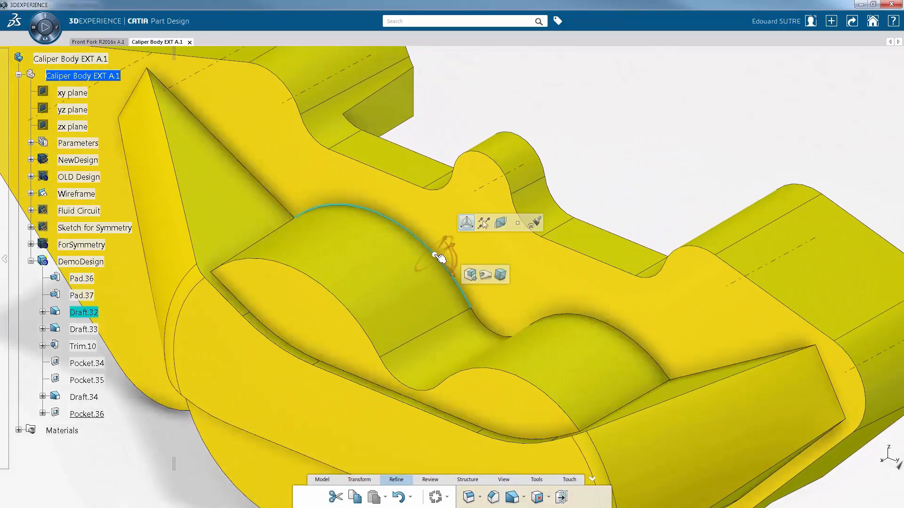
click(487, 290)
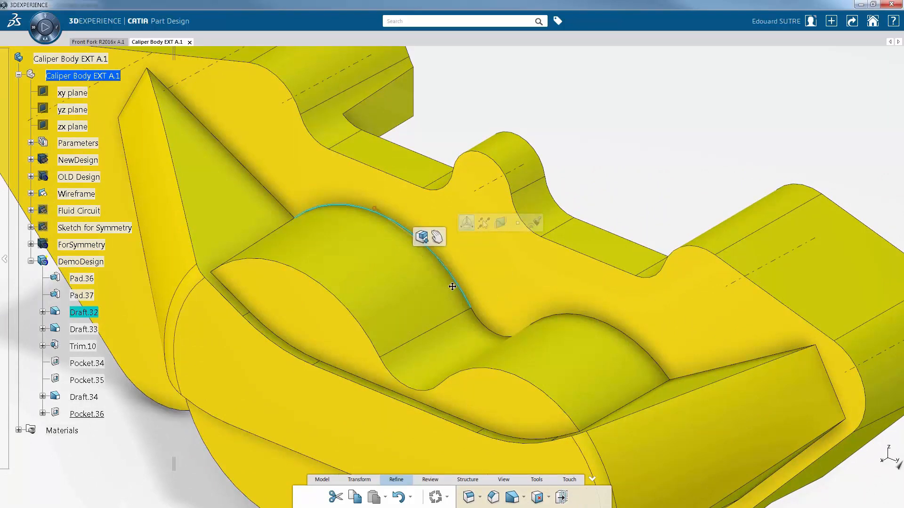
middle_drag(454, 286, 359, 321)
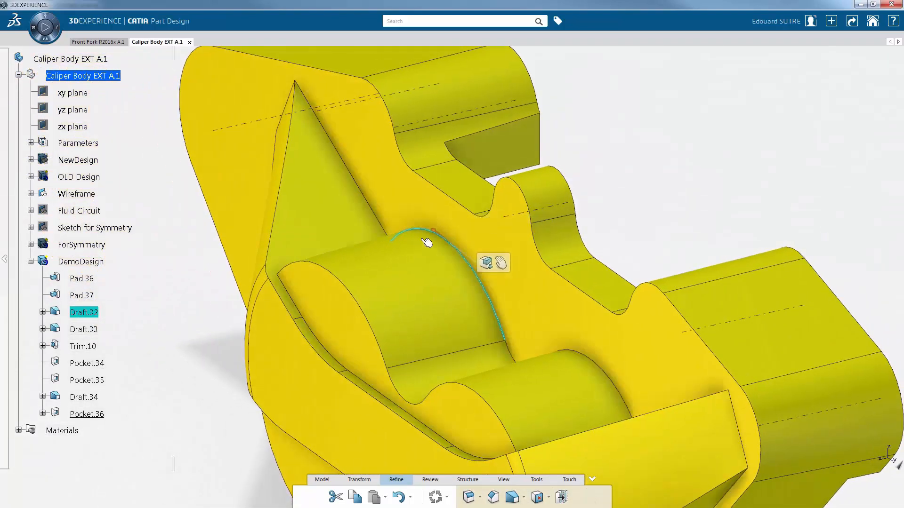
drag(436, 231, 443, 247)
click(601, 284)
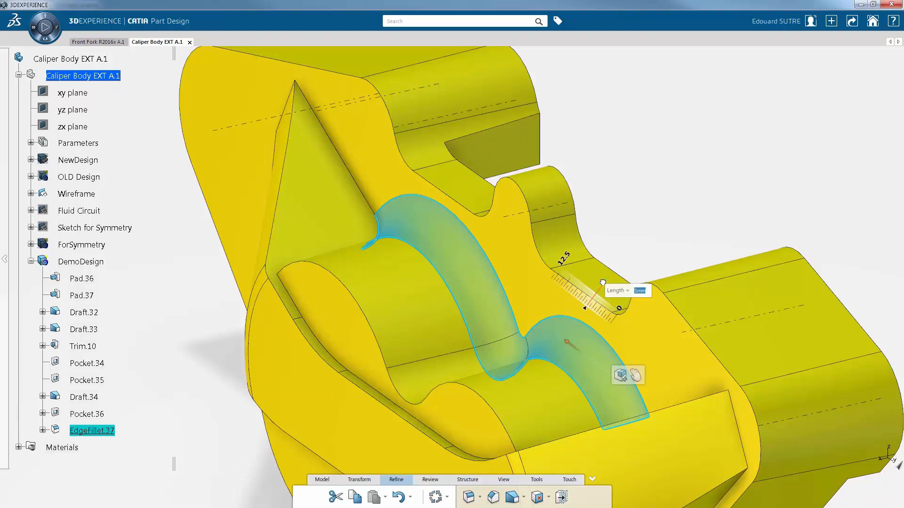
key(Return)
click(642, 196)
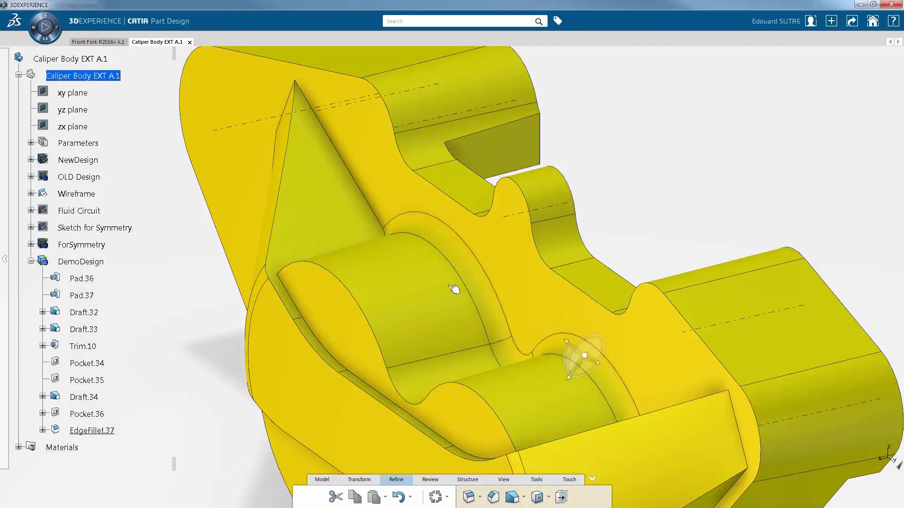
Step: Fillet the lower curved edge chain where the piston housings meet the caliper plate with a 2 mm radius
middle_drag(299, 369, 498, 136)
middle_drag(575, 381, 518, 282)
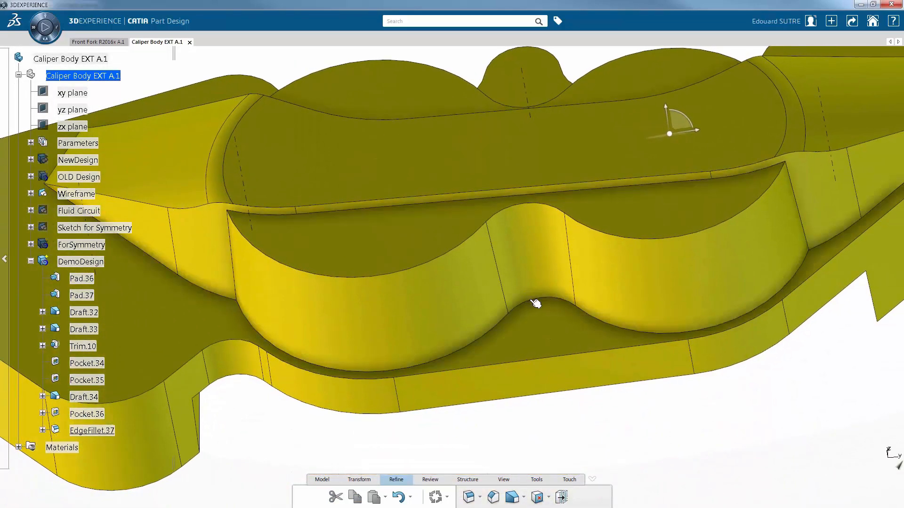
click(532, 300)
middle_drag(630, 300, 510, 375)
mouse_move(478, 351)
mouse_down()
mouse_move(465, 367)
mouse_move(473, 364)
mouse_up()
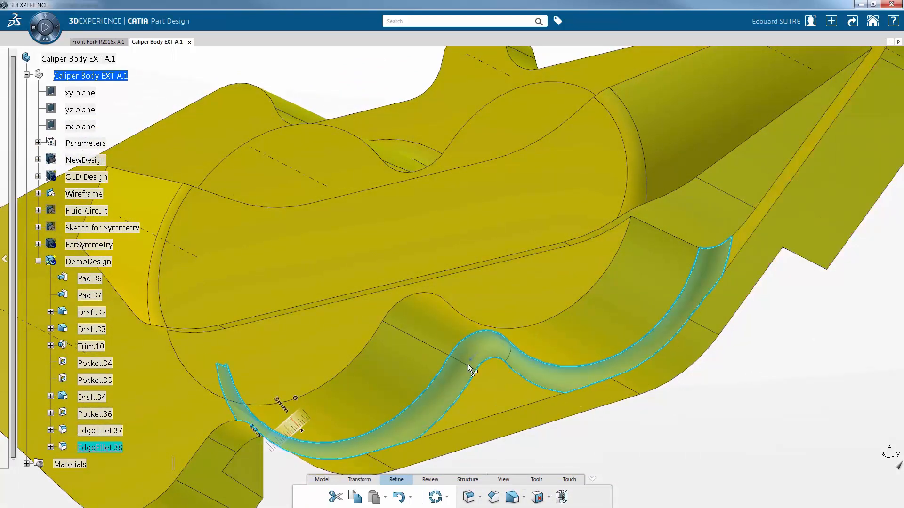
click(283, 407)
text(5)
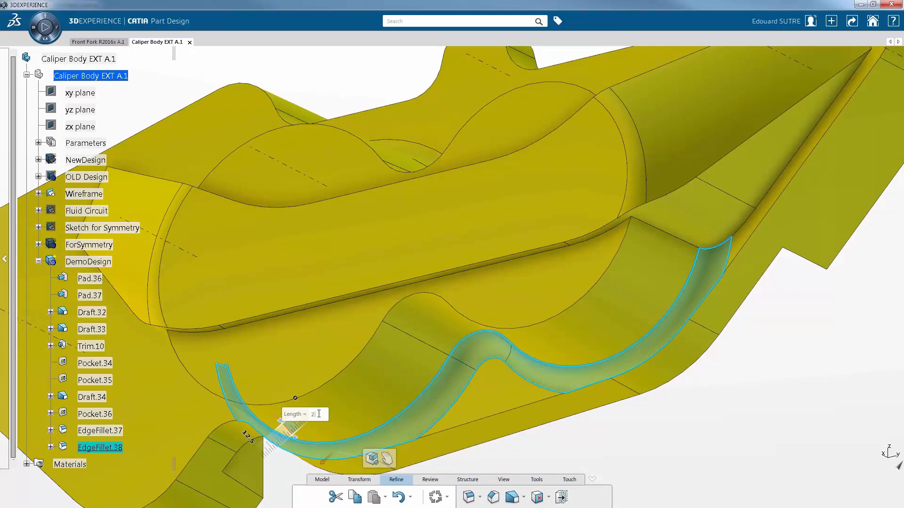
click(611, 439)
middle_drag(379, 248, 672, 414)
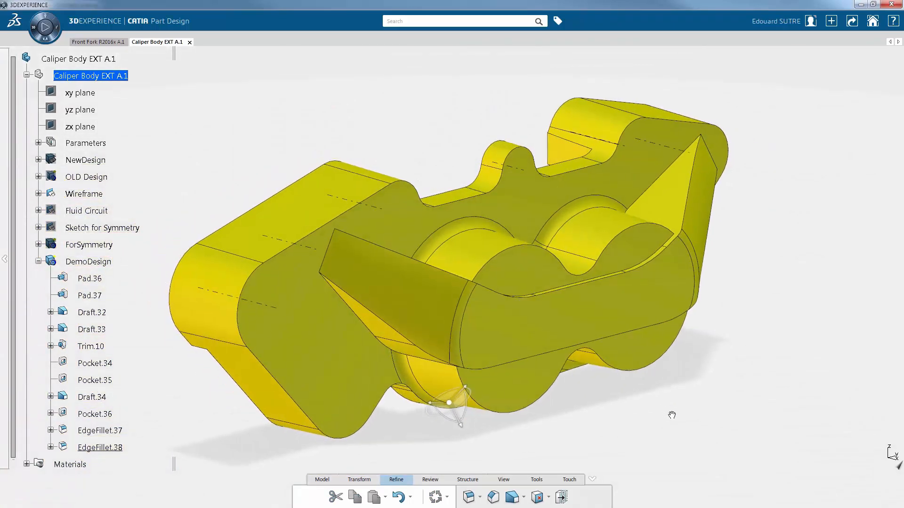
Step: Auto-fillet the current solid with a 1.25 mm radius, setting the two end pad faces and the piston bore faces as functional faces
click(479, 497)
click(478, 416)
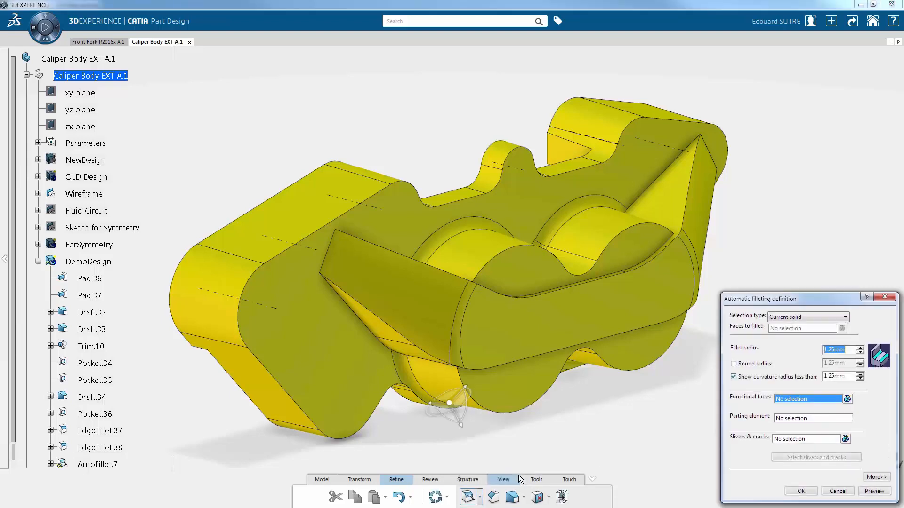
click(796, 398)
middle_drag(300, 304, 635, 299)
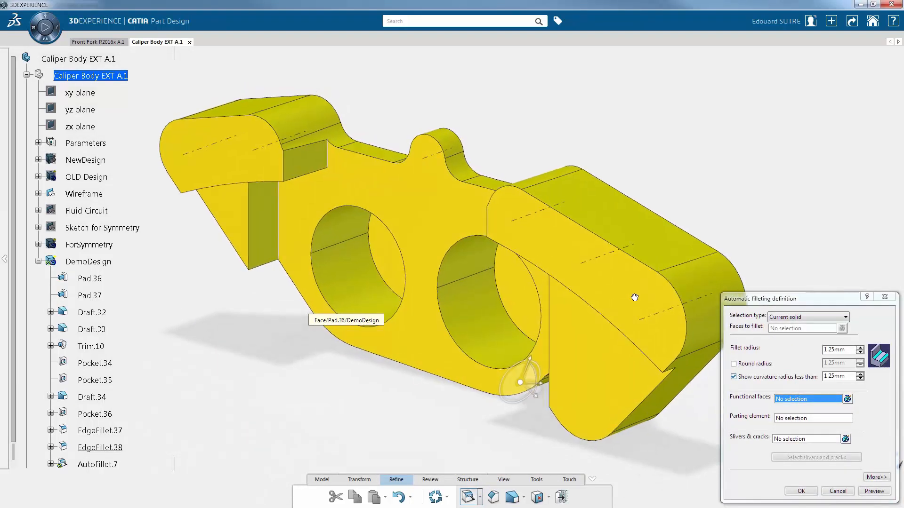
click(619, 290)
click(257, 178)
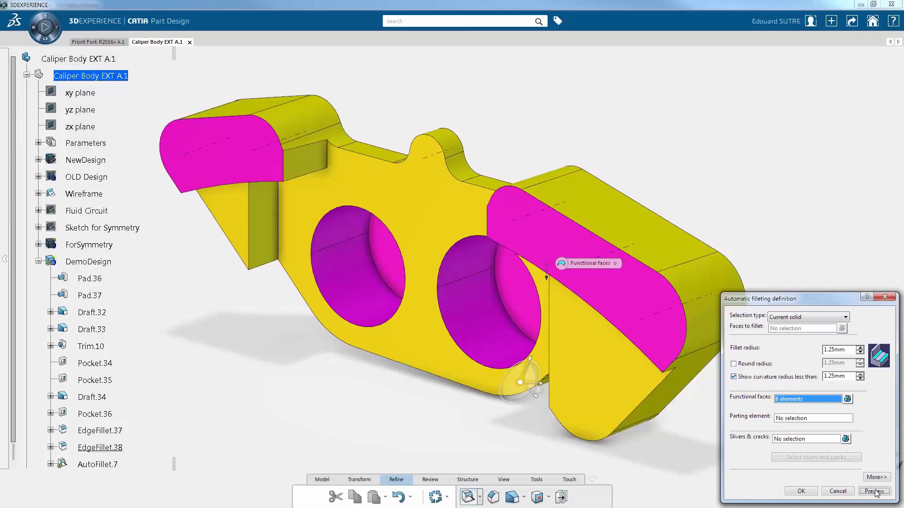
click(874, 491)
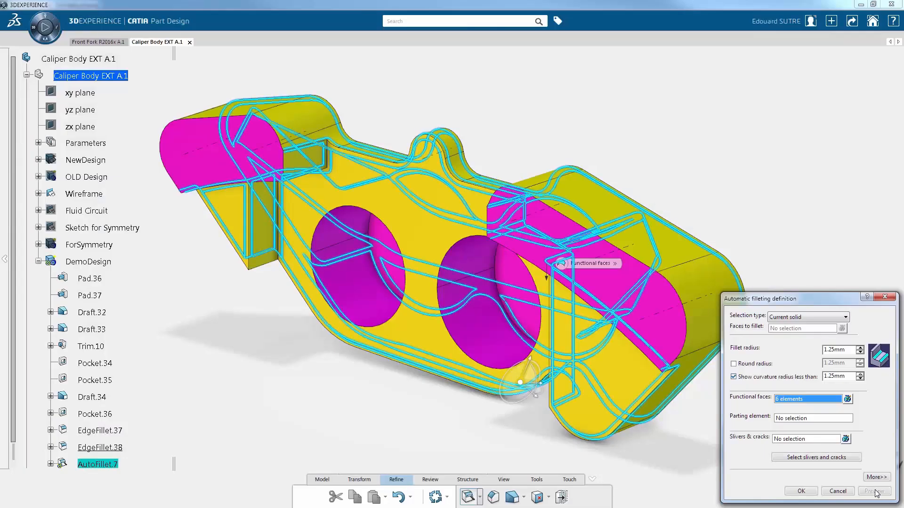
click(807, 492)
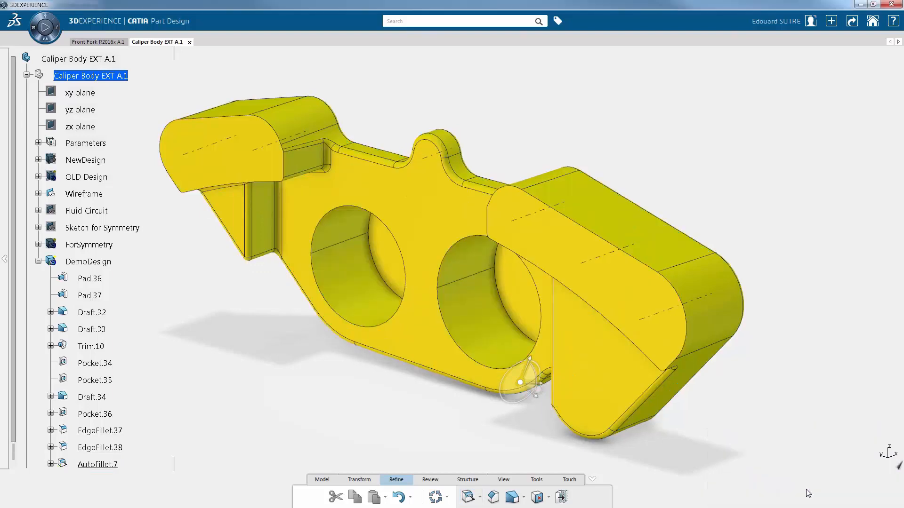
Step: Start a hole on the axis of the caliper plate's central lug and set its type to Simple
middle_drag(780, 246, 484, 253)
click(322, 480)
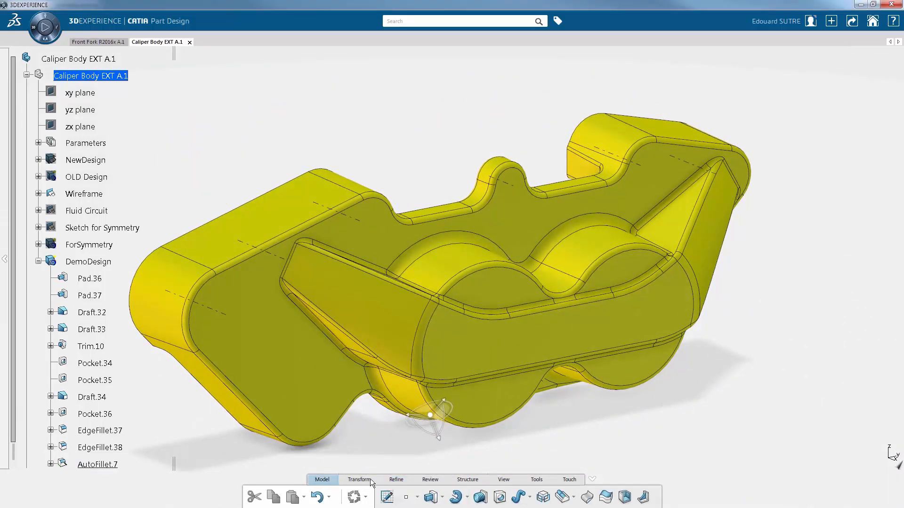
click(498, 498)
click(513, 205)
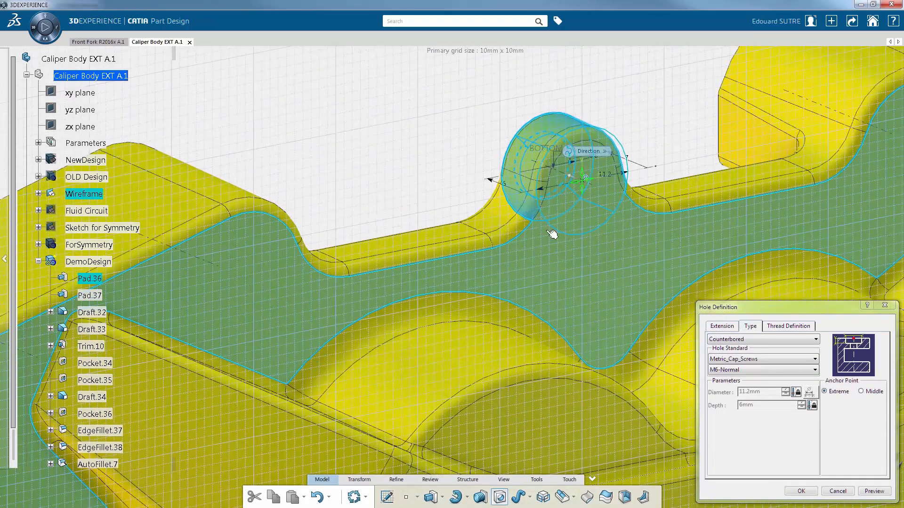
click(750, 326)
click(740, 339)
click(734, 348)
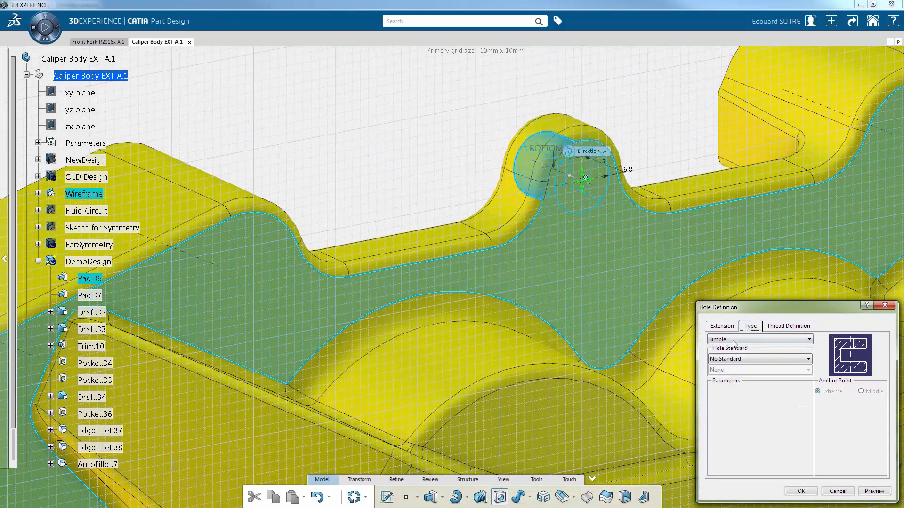
Step: Set the central lug hole's diameter to 6 mm and create it with the Up To Next extension
click(730, 327)
double_click(748, 357)
text(6mm)
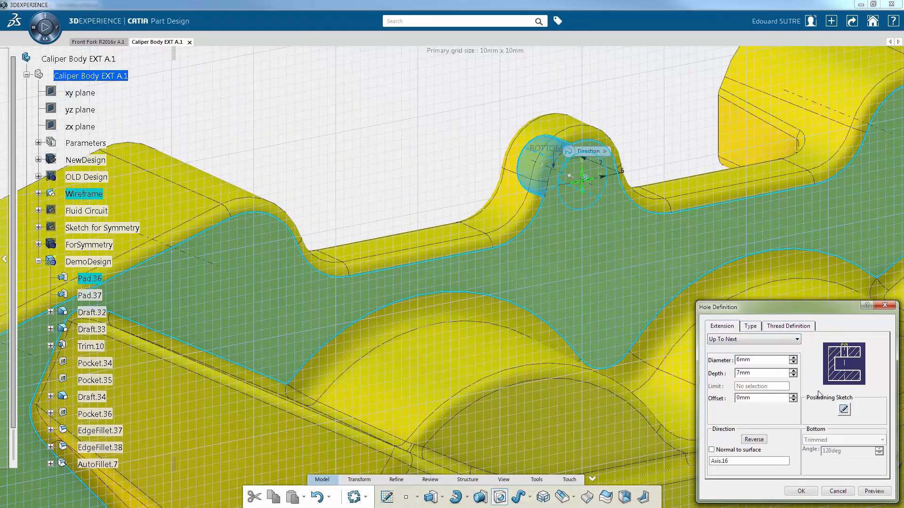
click(872, 492)
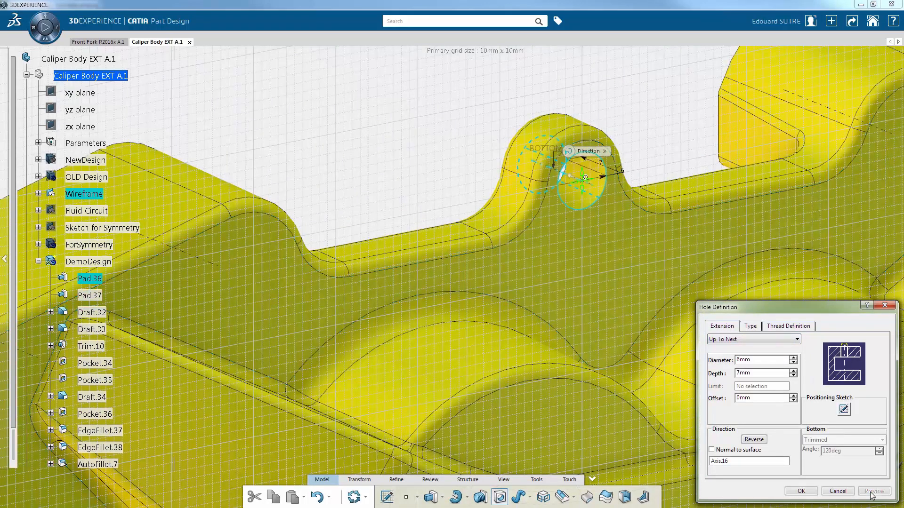
click(801, 492)
Step: Create two 6 mm holes in the caliper's larger end block, on its upper axis and on the axis at the rib tip
ctrl+middle_drag(631, 240, 639, 280)
middle_drag(639, 280, 691, 222)
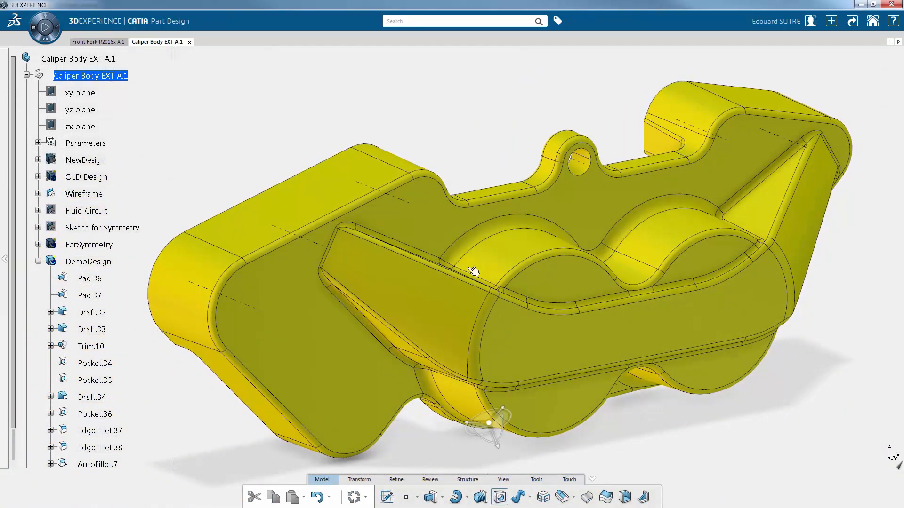
click(411, 208)
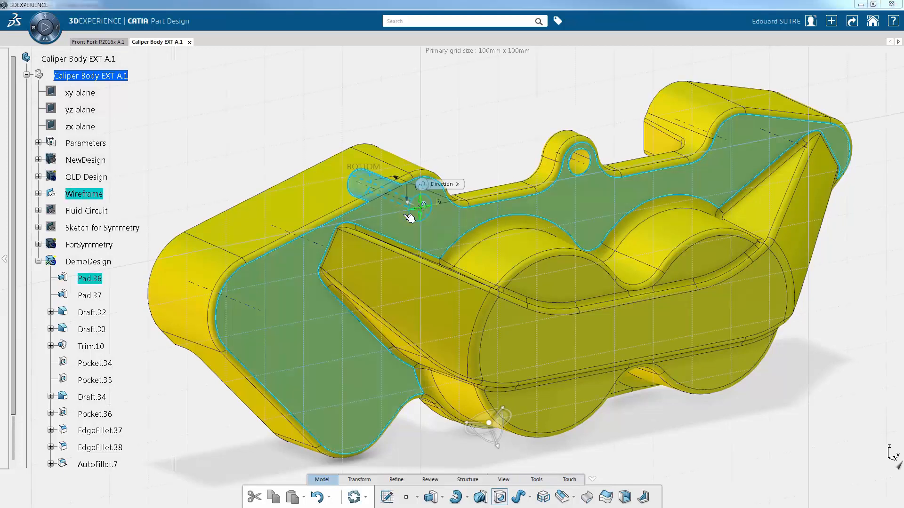
click(800, 491)
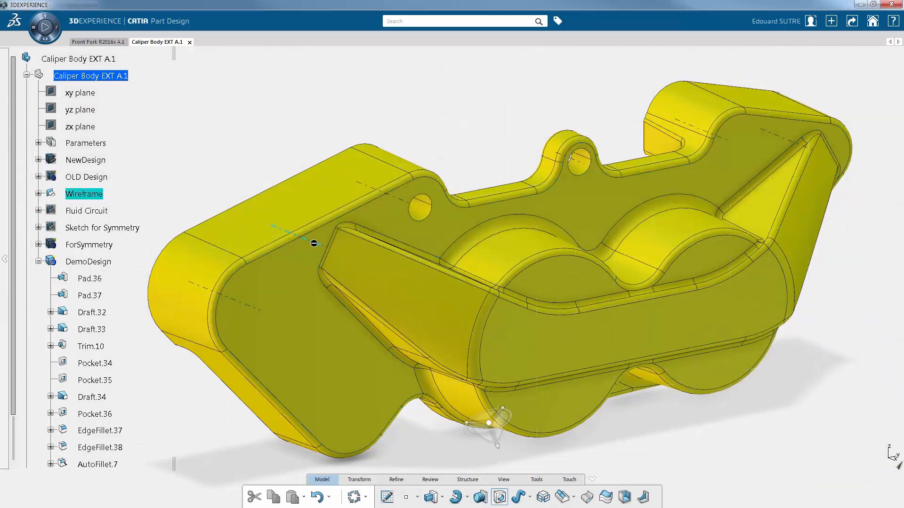
click(335, 248)
click(800, 491)
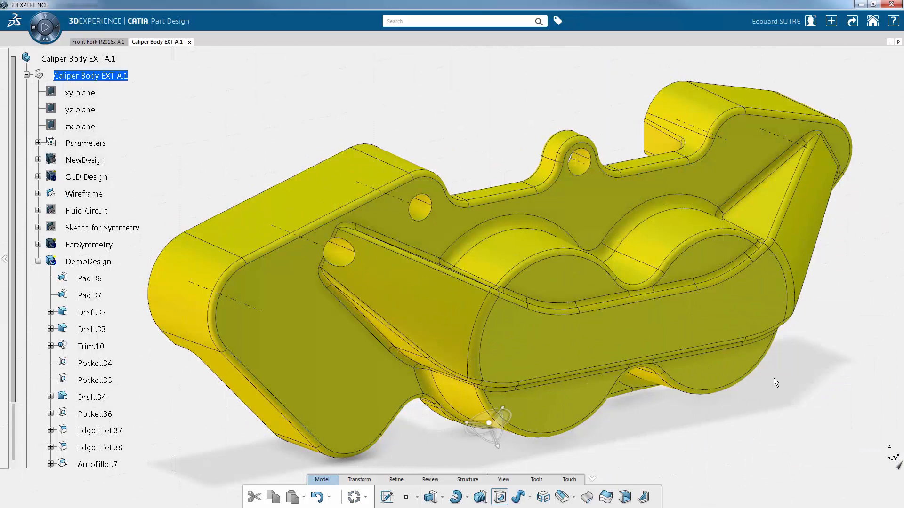
Step: Create 6 mm holes on the smaller end block's two axes and a 12 mm hole on the larger block's outermost axis
click(735, 141)
click(800, 491)
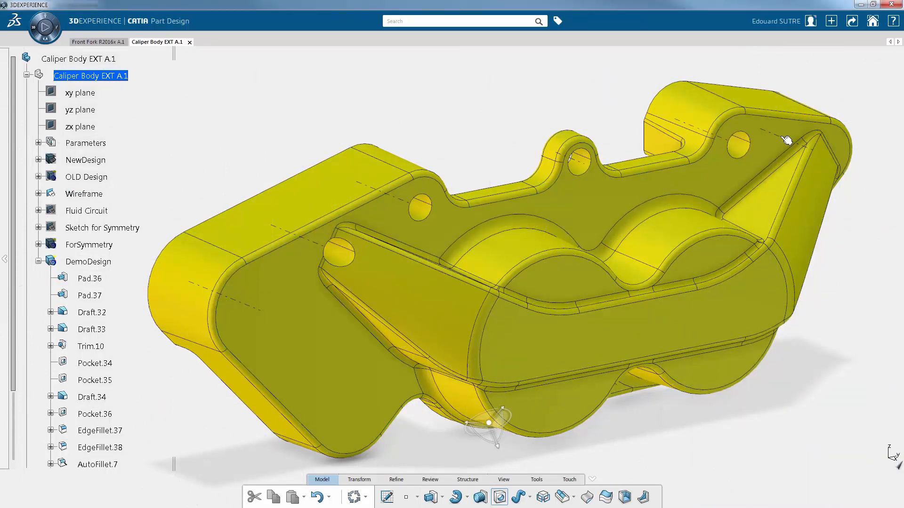
click(827, 151)
click(800, 491)
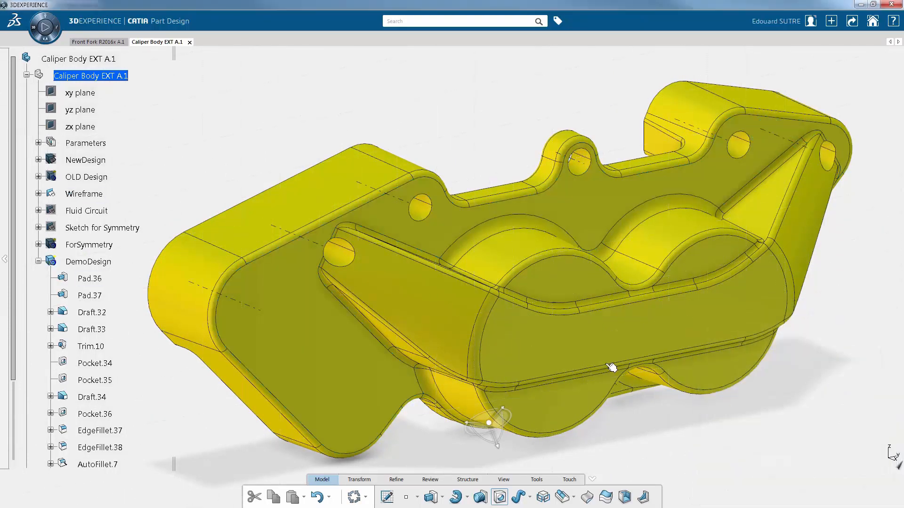
click(260, 306)
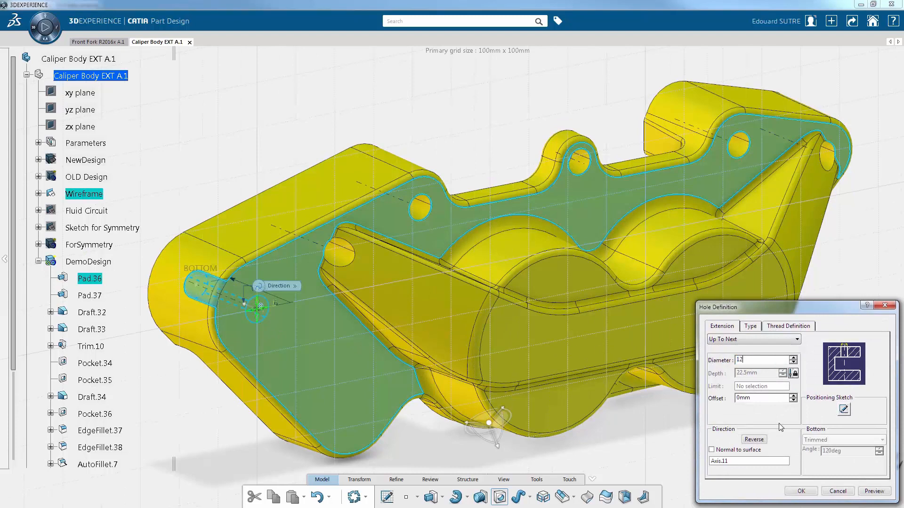
click(800, 491)
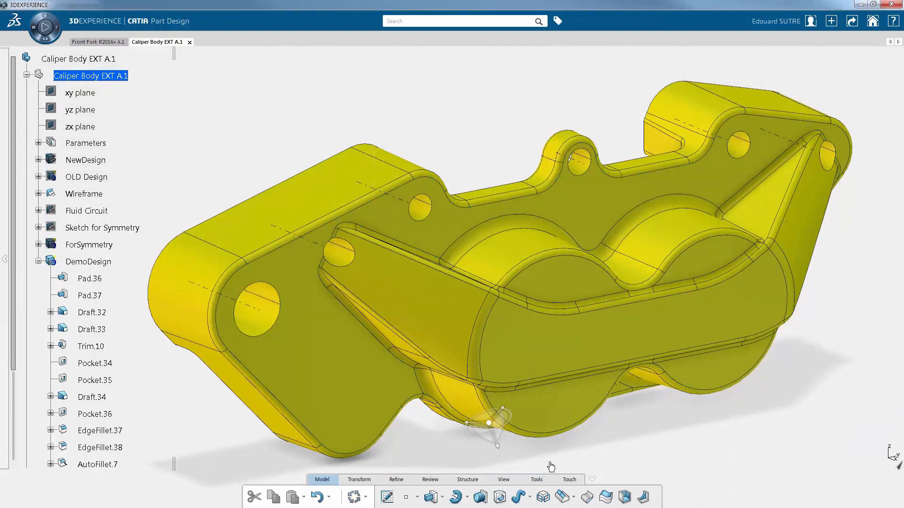
Step: Change the 6 mm hole at the larger end block's rib tip to the Counterbored type
click(338, 251)
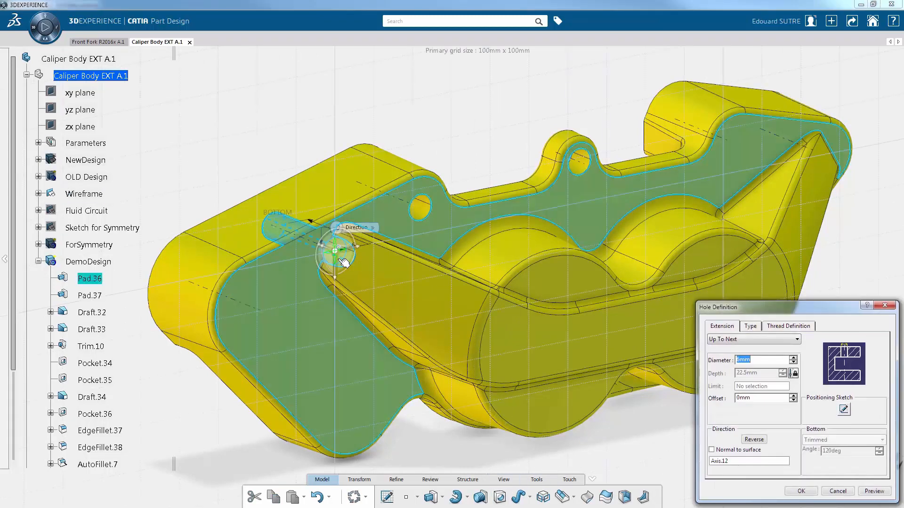
scroll(267, 196, up, 5)
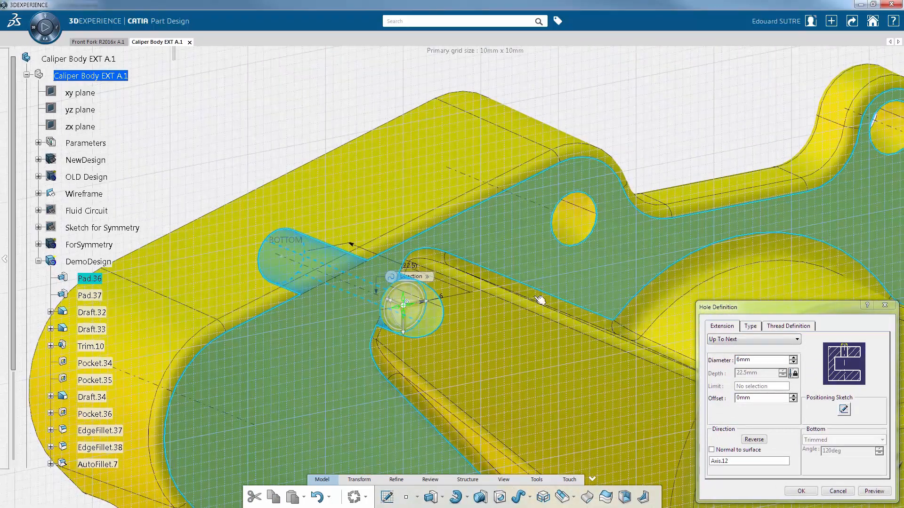
click(750, 326)
click(754, 336)
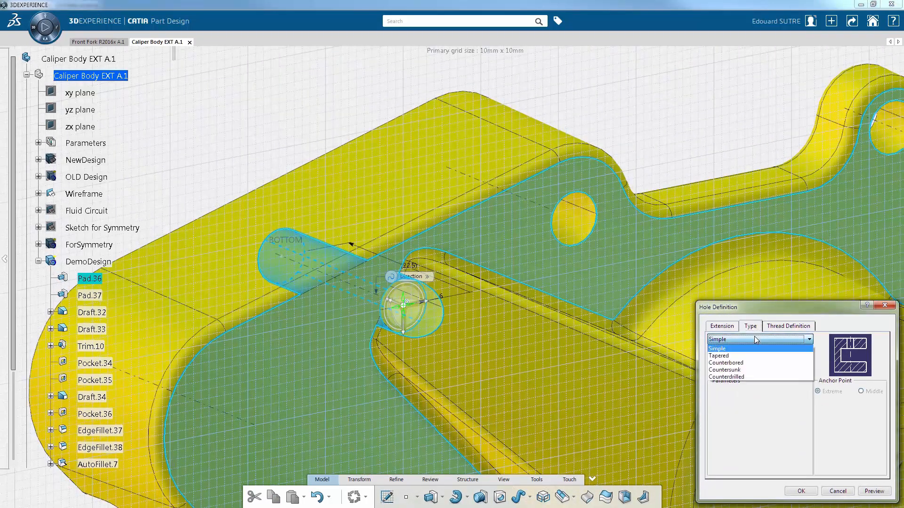
click(756, 366)
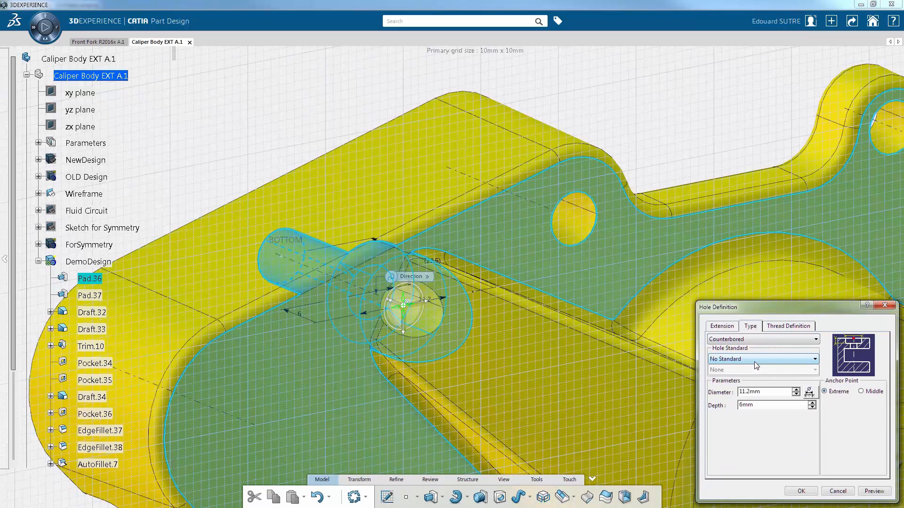
Step: Apply the Metric_Cap_Screws standard with size M6-Normal to the counterbored rib-tip hole
click(764, 360)
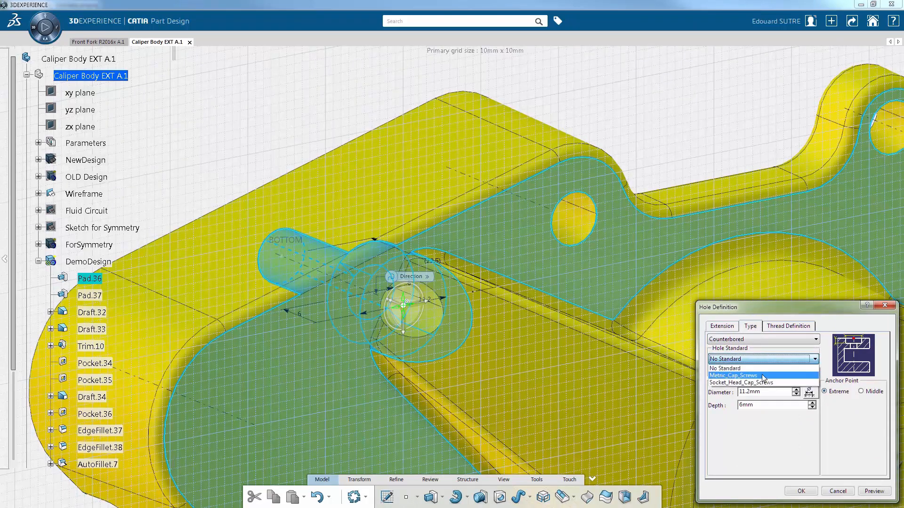
click(763, 376)
click(780, 370)
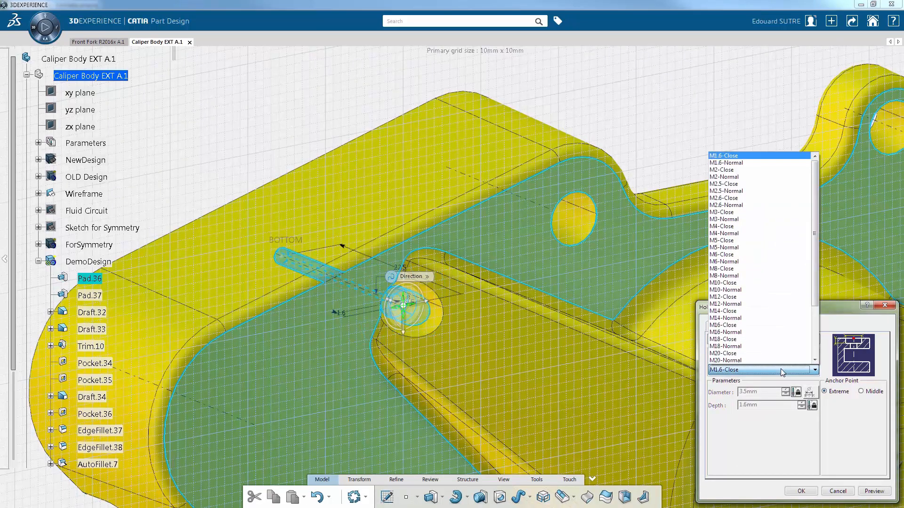
click(767, 262)
click(873, 491)
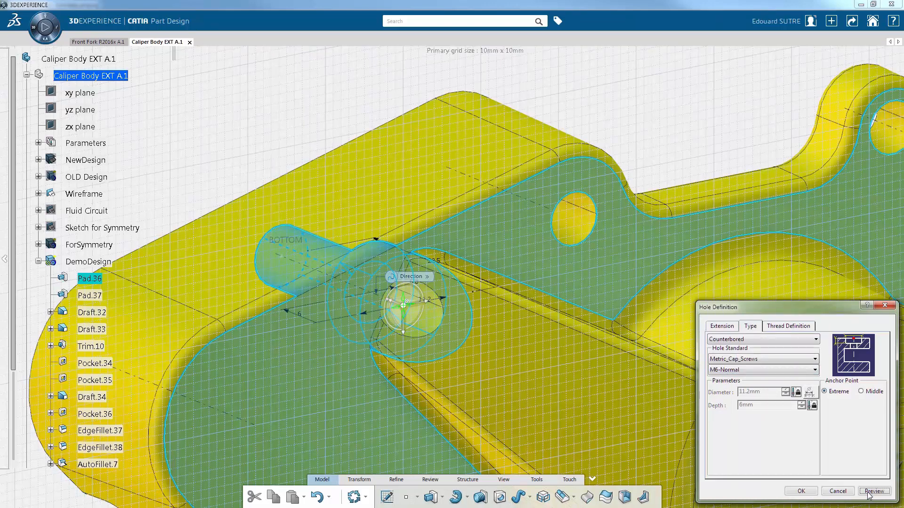
click(802, 491)
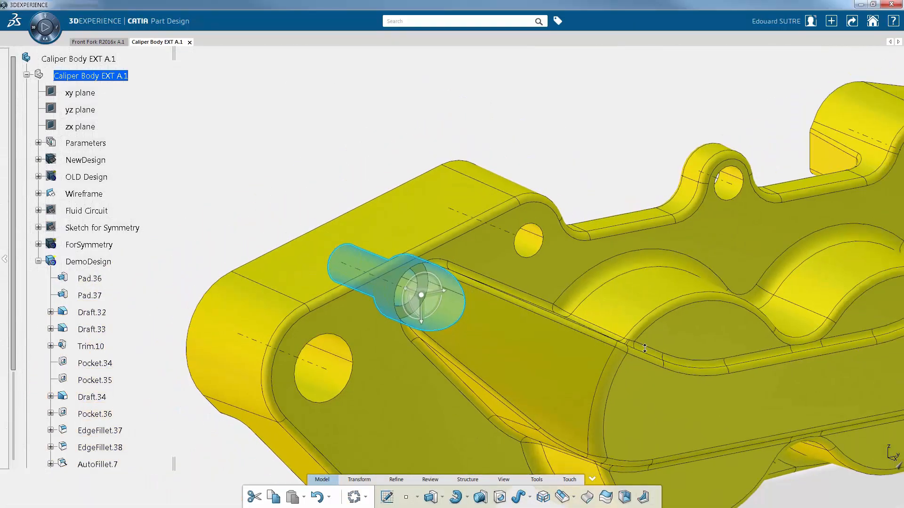
Step: Copy the rib-tip hole's counterbore definition to the larger block's upper hole and both holes in the smaller end block
ctrl+middle_drag(645, 348, 606, 347)
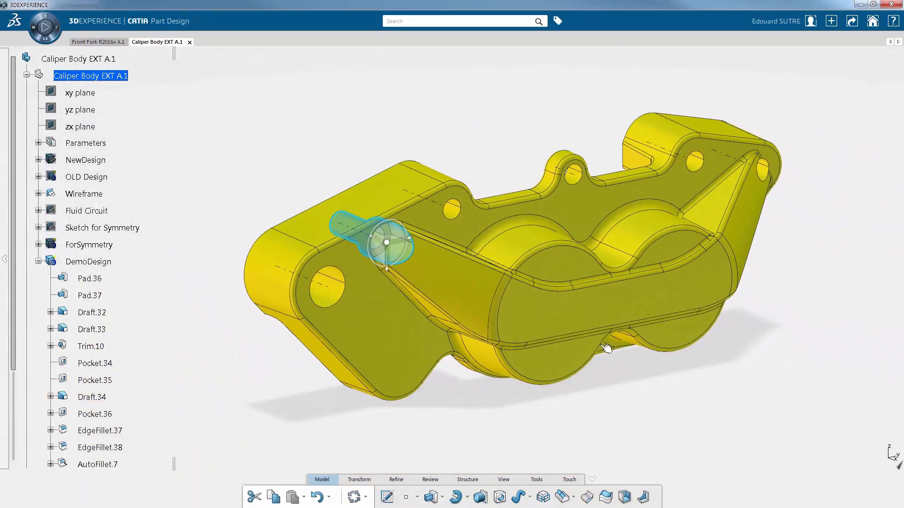
click(621, 413)
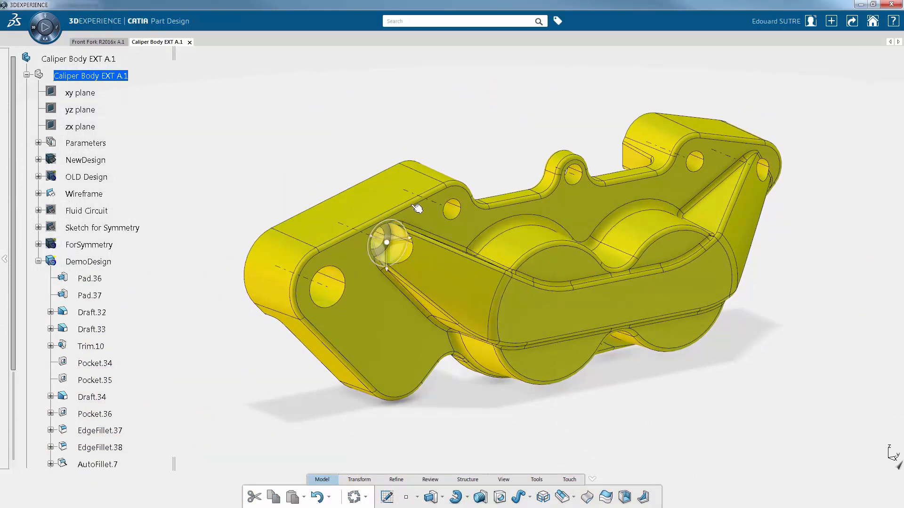
click(415, 253)
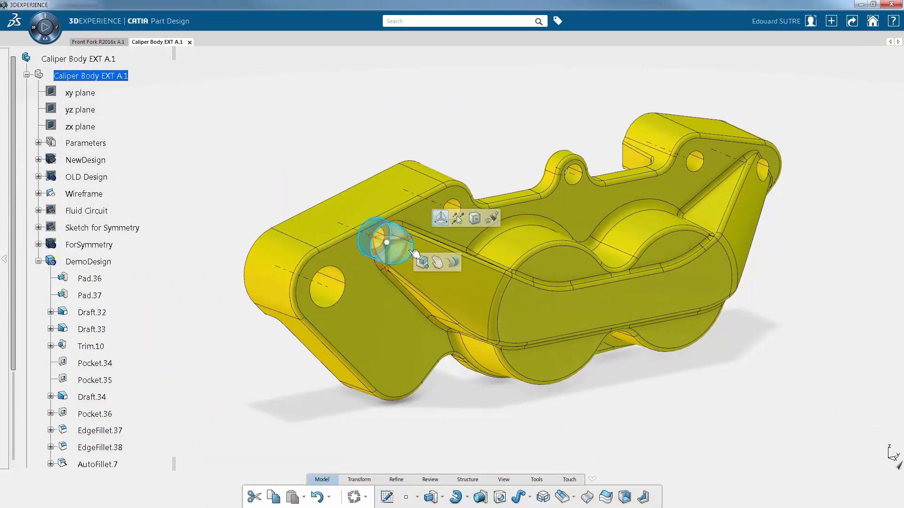
click(493, 219)
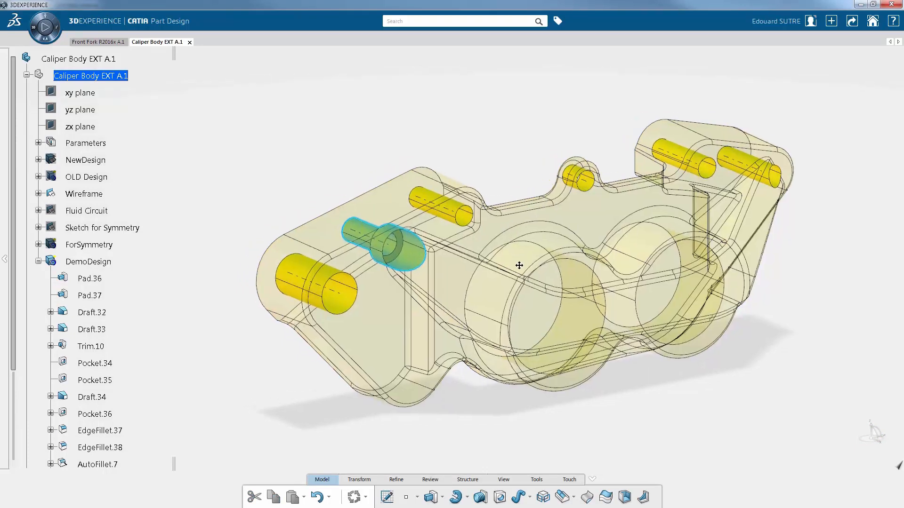
click(474, 219)
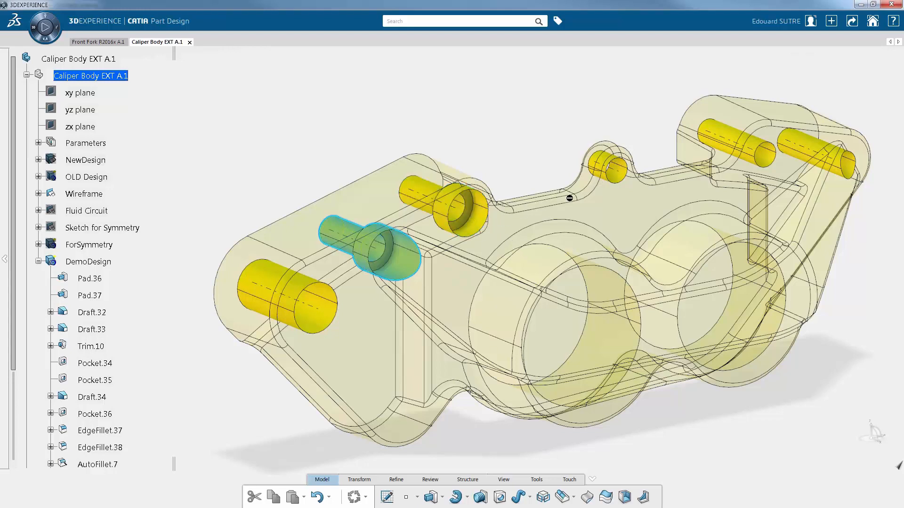
click(768, 162)
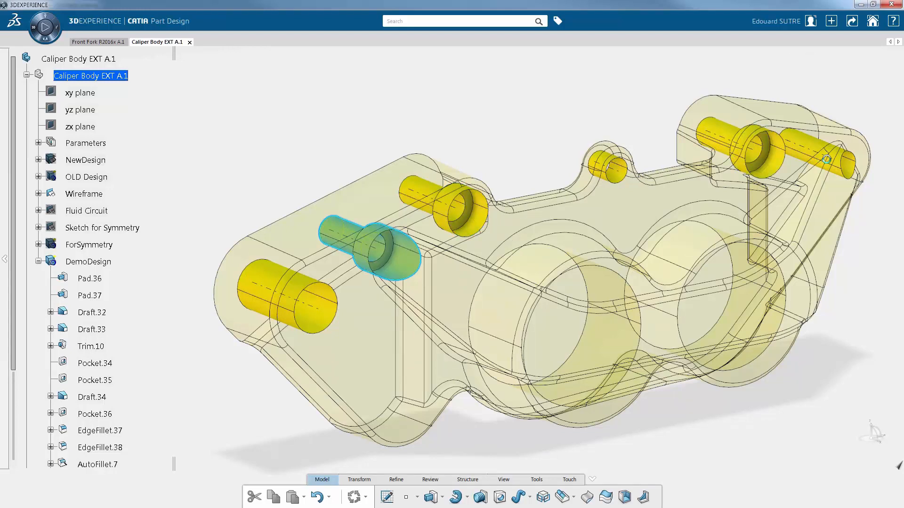
click(854, 173)
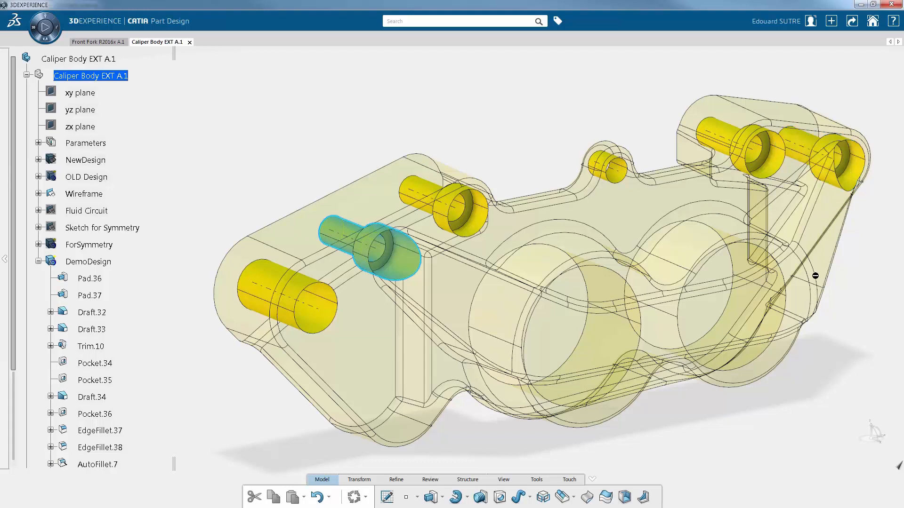
click(816, 343)
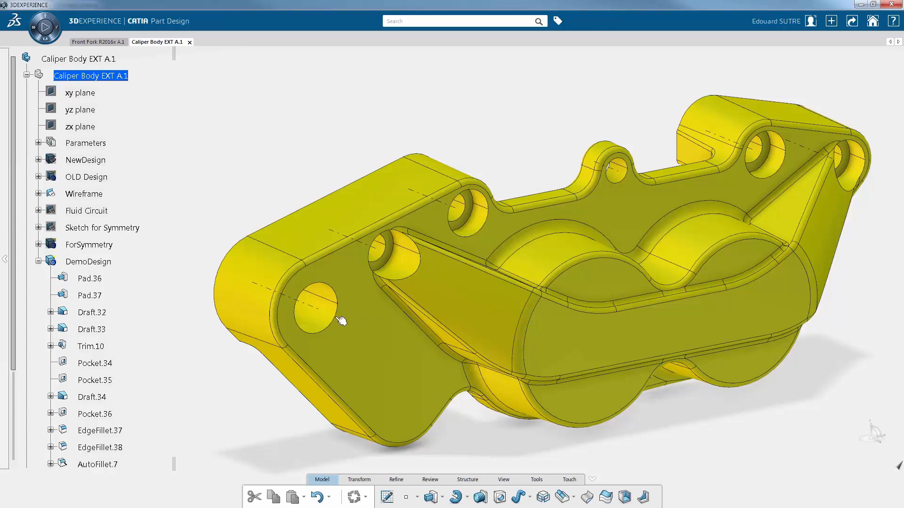
Step: Pattern the 12 mm hole along the larger end block's outer face as two instances with a length of -35 mm
click(314, 322)
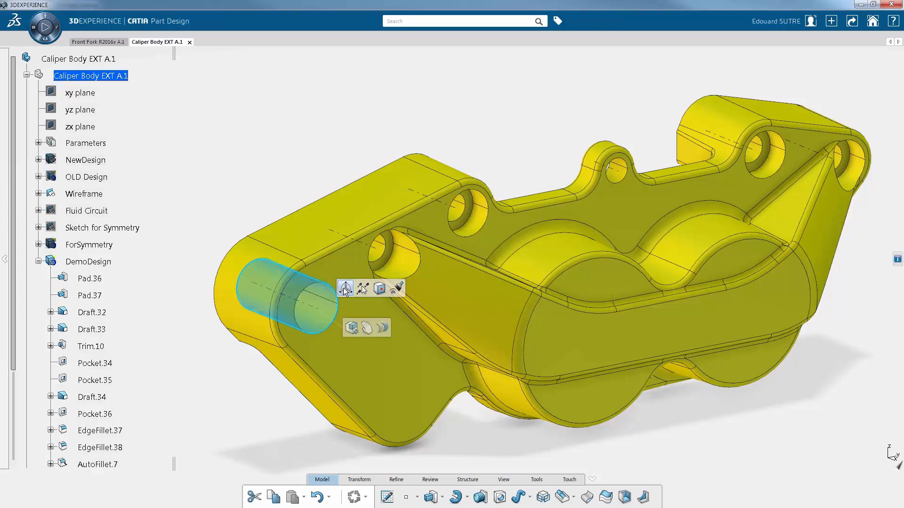
click(345, 289)
mouse_move(366, 328)
click(366, 312)
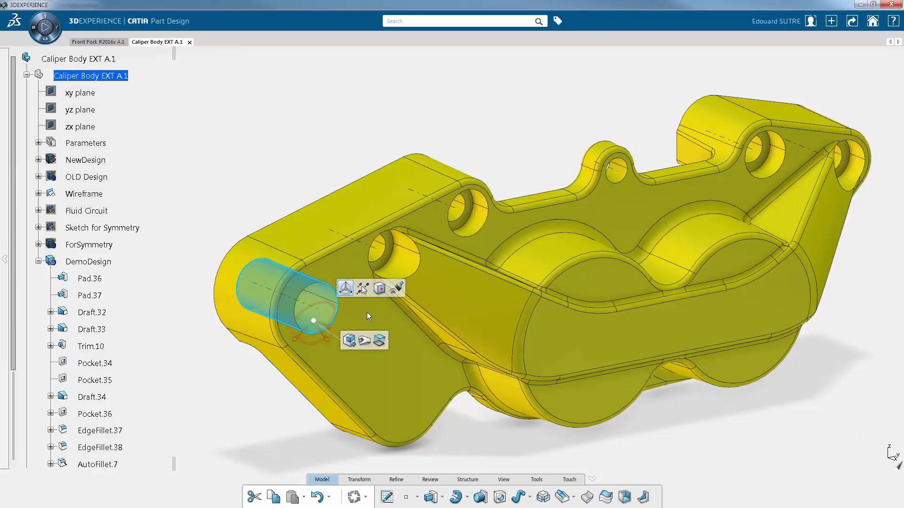
mouse_move(384, 341)
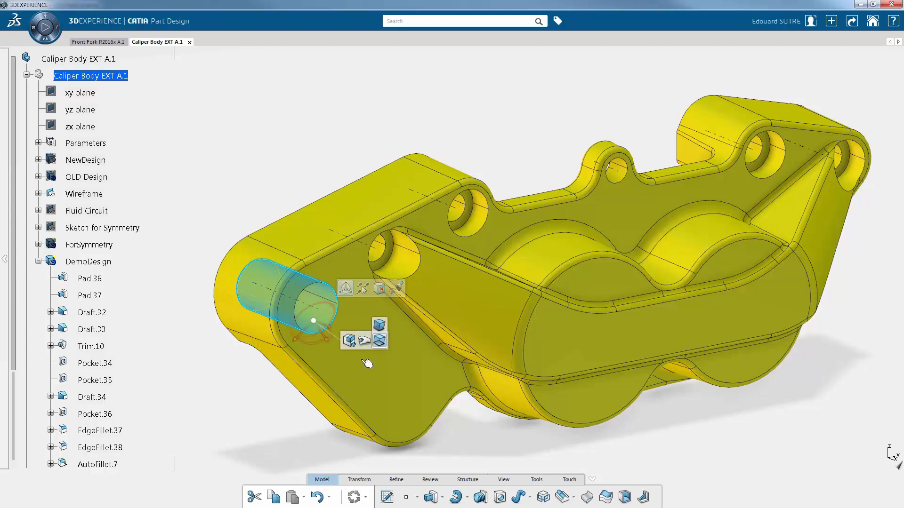
mouse_move(312, 325)
mouse_down()
mouse_move(321, 382)
mouse_move(358, 425)
mouse_move(356, 367)
mouse_move(351, 419)
mouse_move(349, 411)
mouse_move(401, 398)
mouse_move(407, 413)
mouse_move(401, 405)
mouse_up()
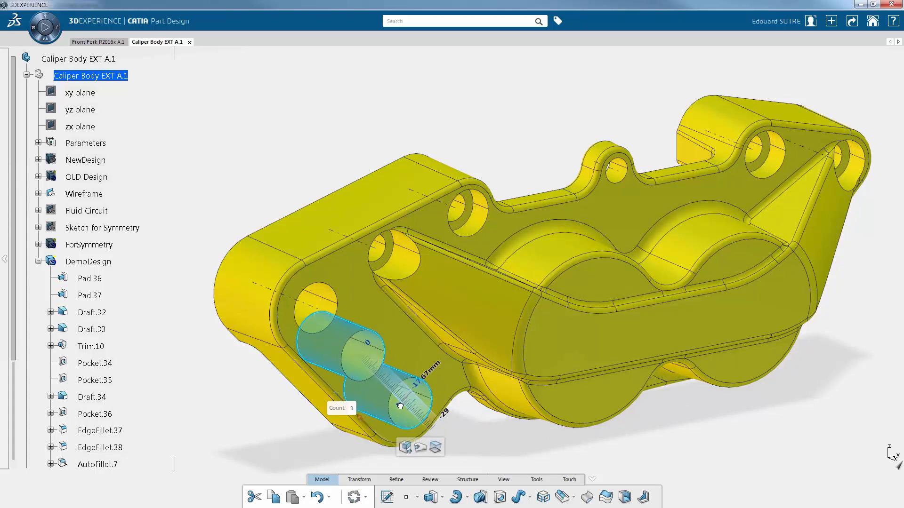
click(430, 373)
text(-35)
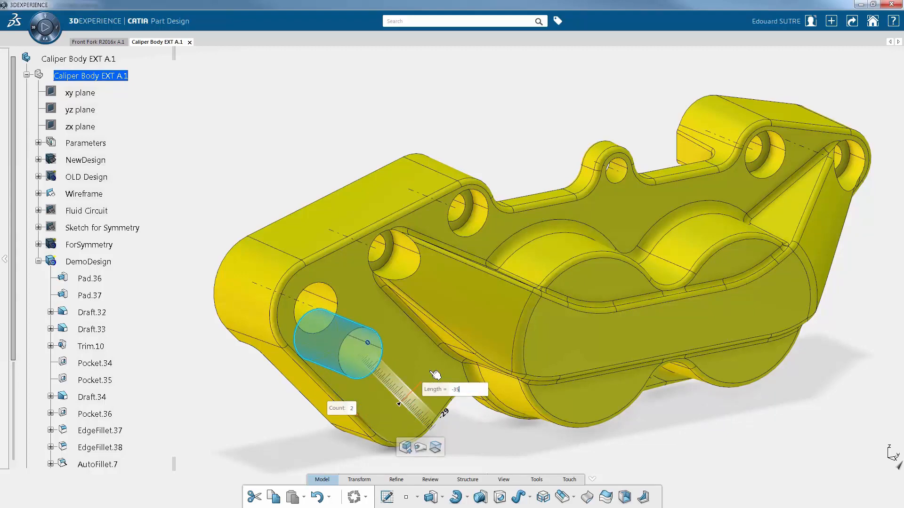
key(Return)
middle_drag(430, 373, 430, 327)
click(332, 401)
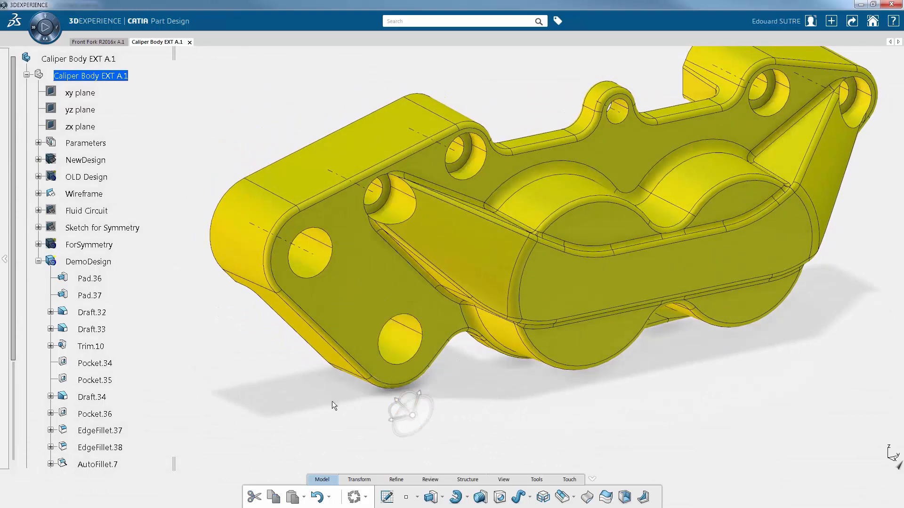
Step: Set the display style to Shading with Material
click(506, 480)
click(590, 497)
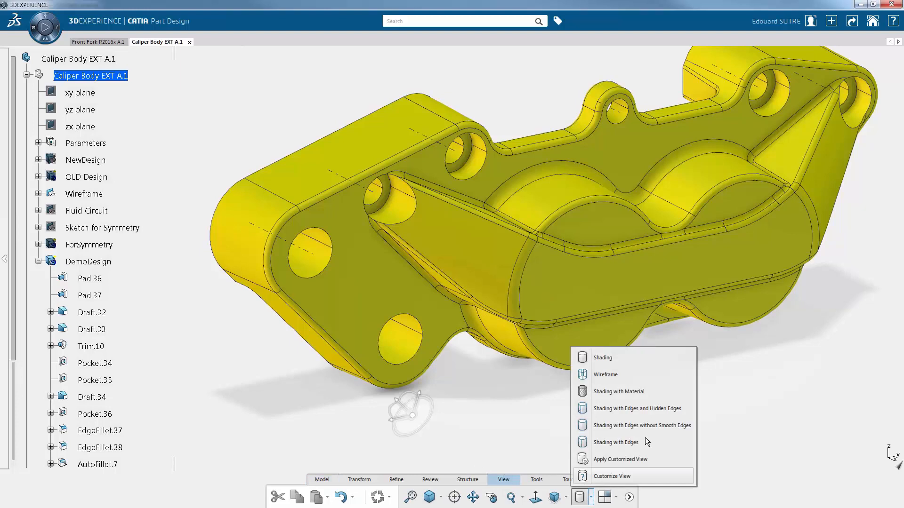
click(681, 395)
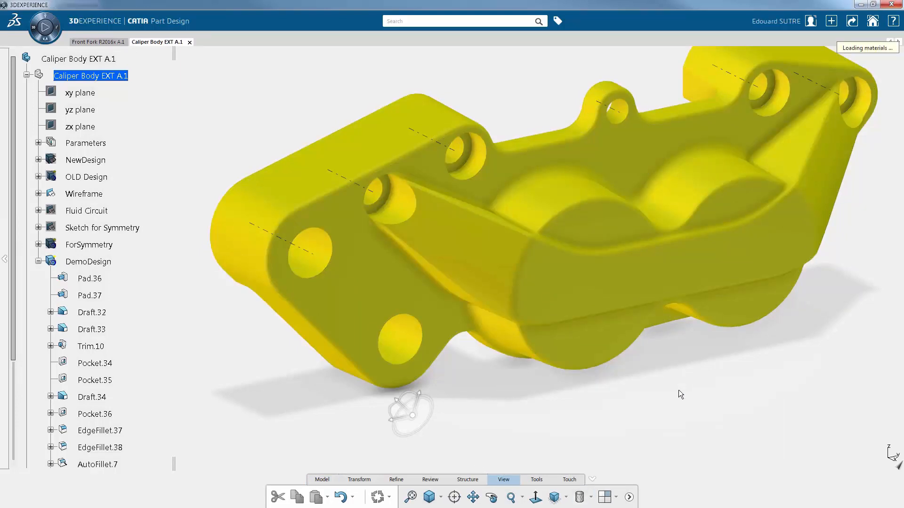
Step: Run a draft analysis on the body, using the compass placed on the flat face between the two bores as pull direction
middle_drag(497, 249, 492, 333)
click(431, 478)
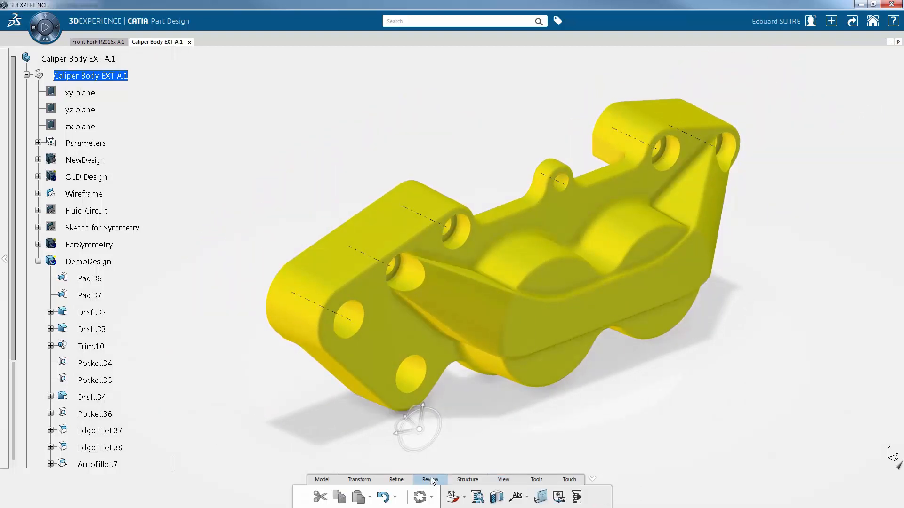
click(452, 497)
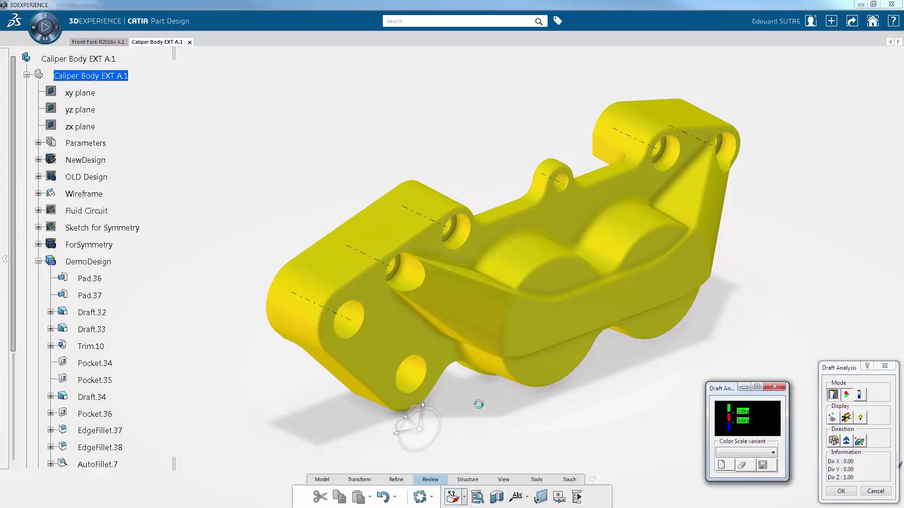
middle_drag(313, 238, 661, 212)
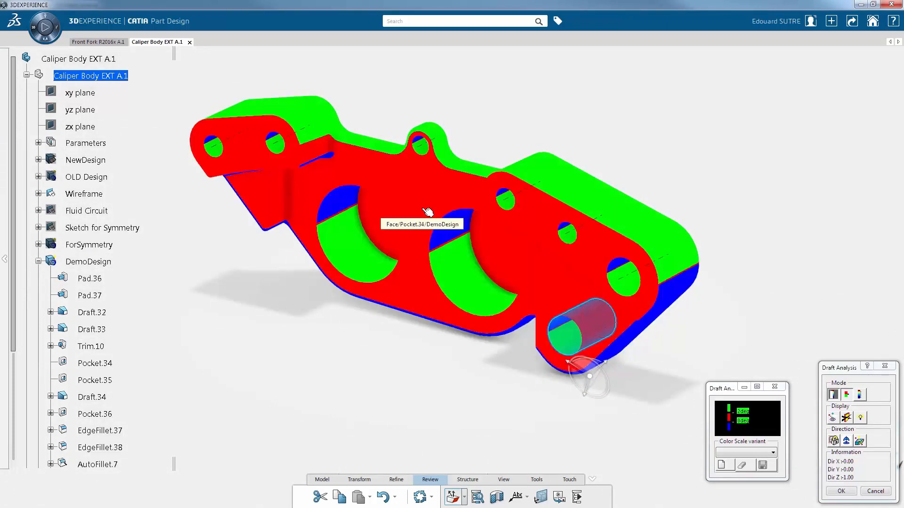
click(845, 441)
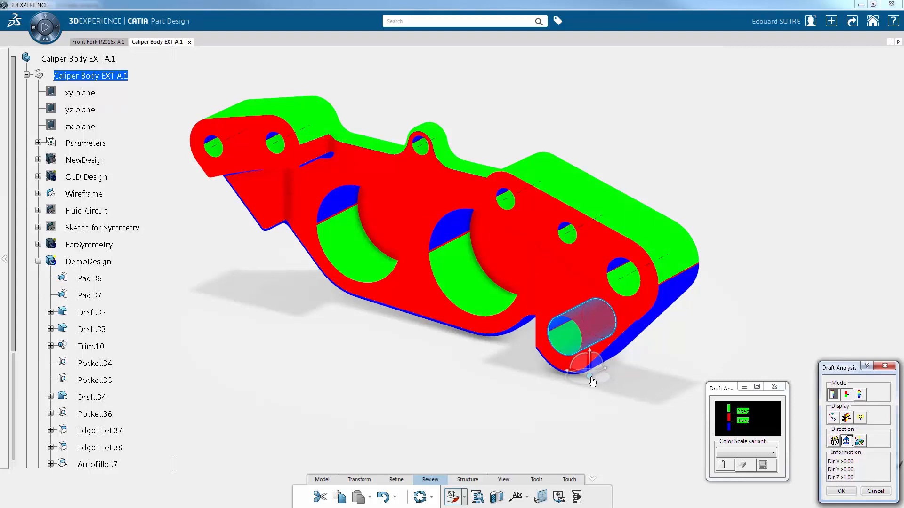
drag(589, 377, 420, 204)
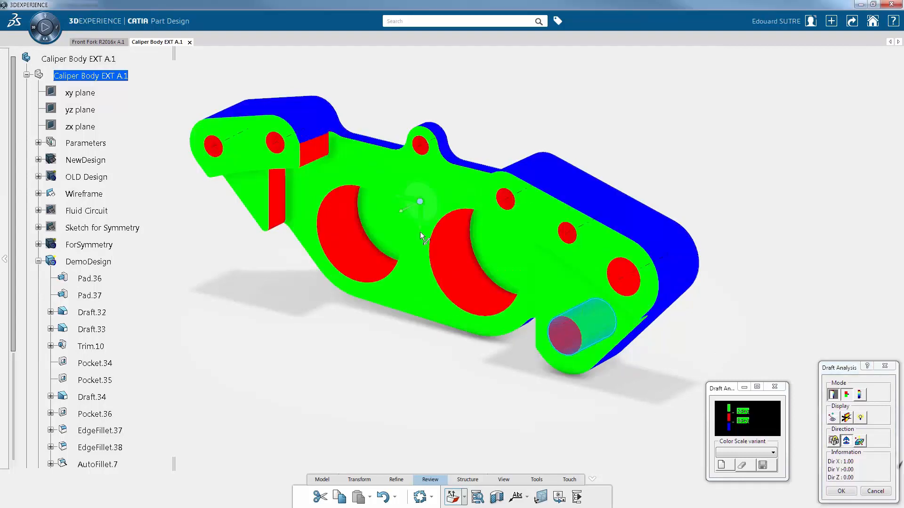
mouse_move(412, 278)
middle_down()
mouse_move(408, 301)
mouse_move(408, 287)
middle_up()
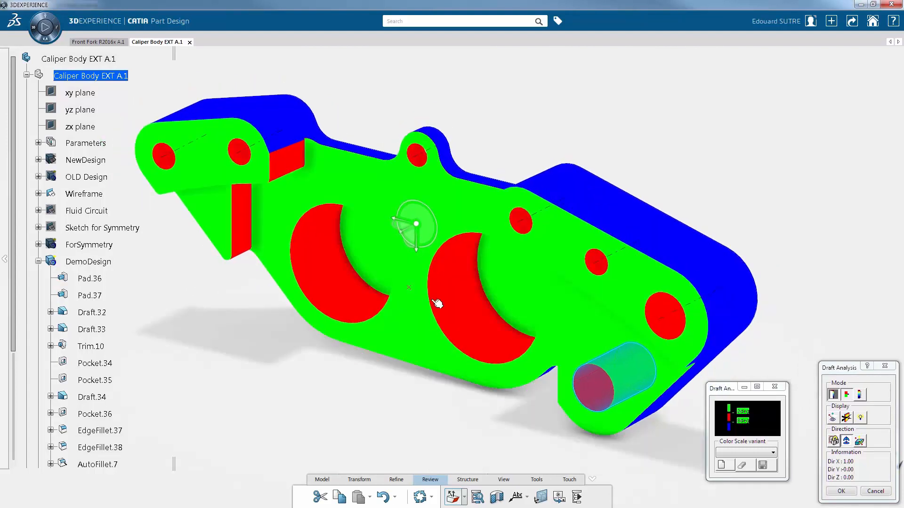
Step: Turn on the light effect for the draft analysis and invert the draft direction to examine both sides of the caliper
click(847, 419)
click(860, 418)
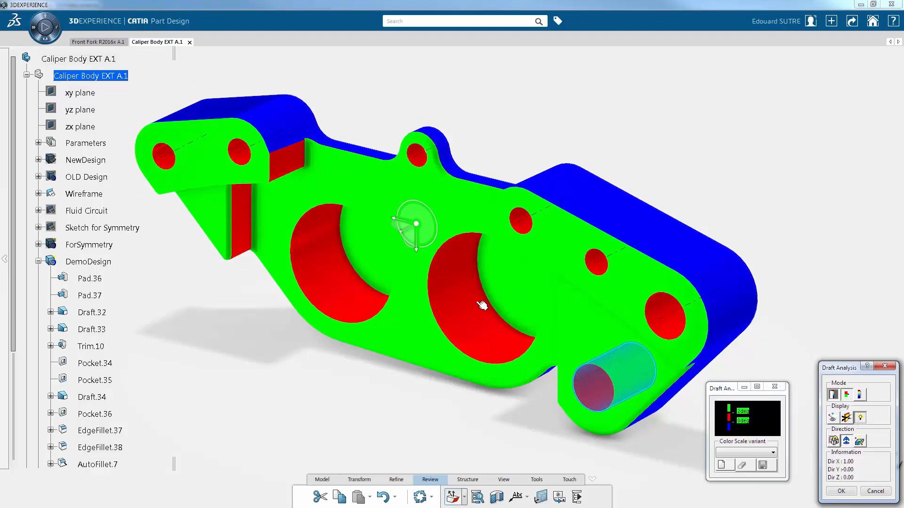
click(860, 442)
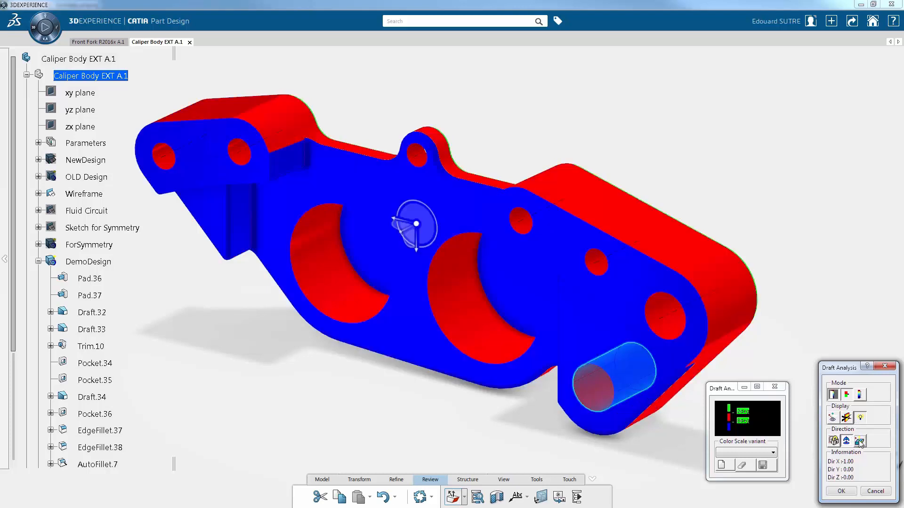
middle_drag(694, 315, 405, 301)
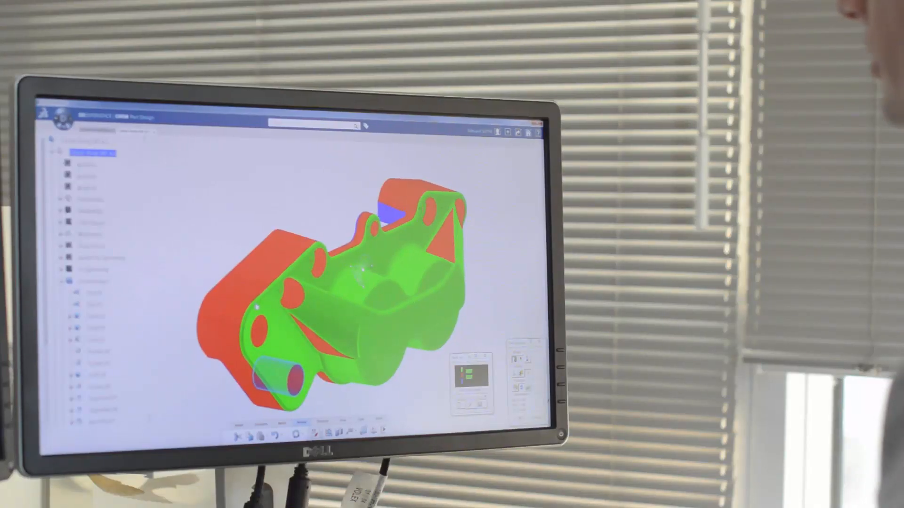
middle_drag(256, 307, 310, 305)
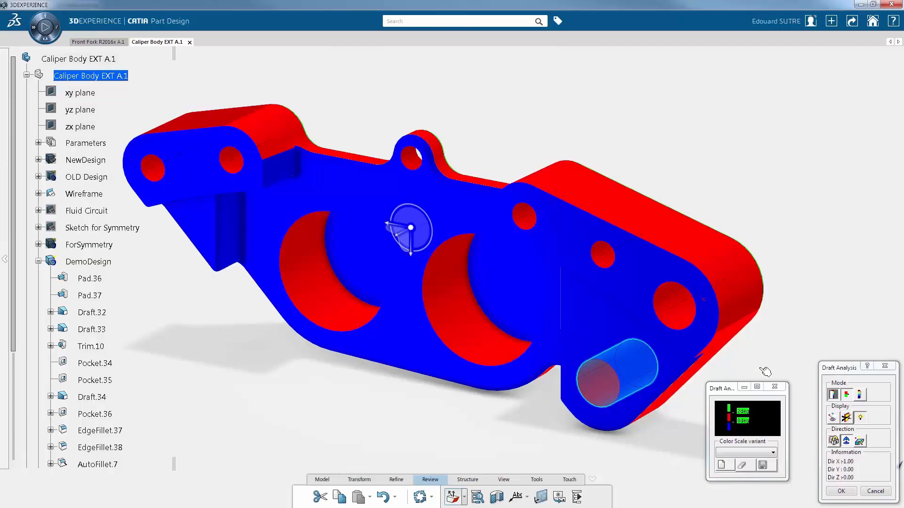
Step: Invert the draft direction back, check the bored side of the caliper and cancel the draft analysis
click(860, 441)
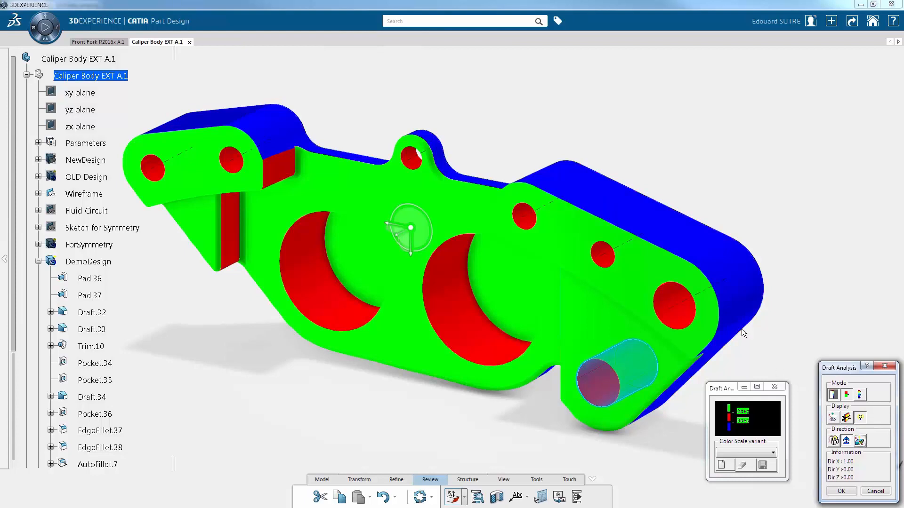
middle_drag(678, 299, 716, 296)
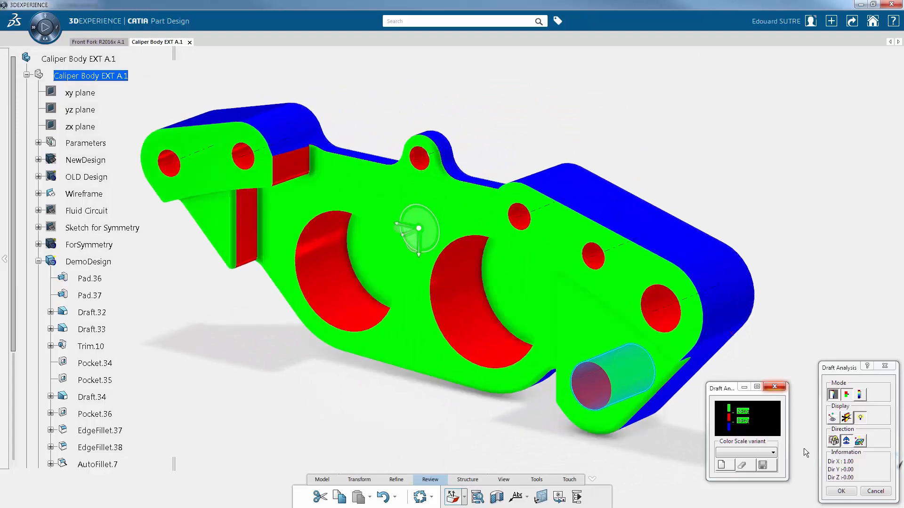
click(876, 491)
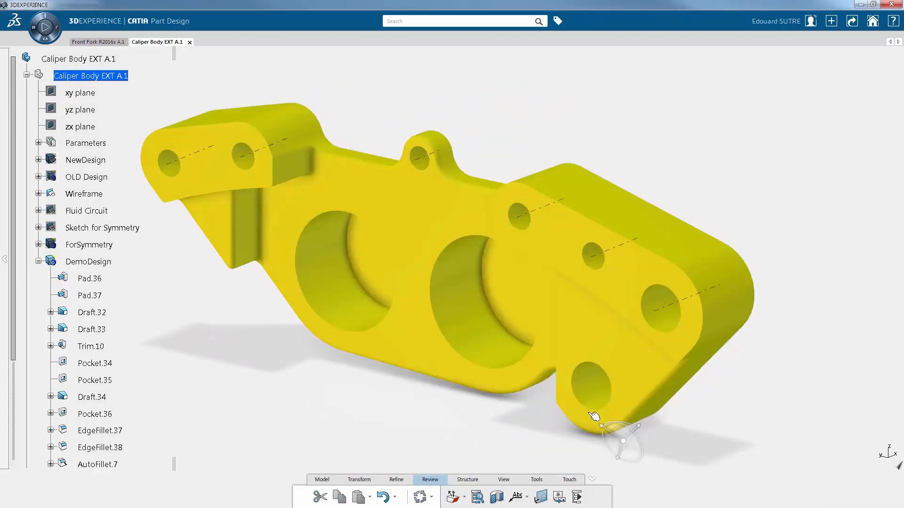
Step: Run a wall thickness analysis on the DemoDesign body with the Sphere method and a 0.2 mm tolerance
click(465, 497)
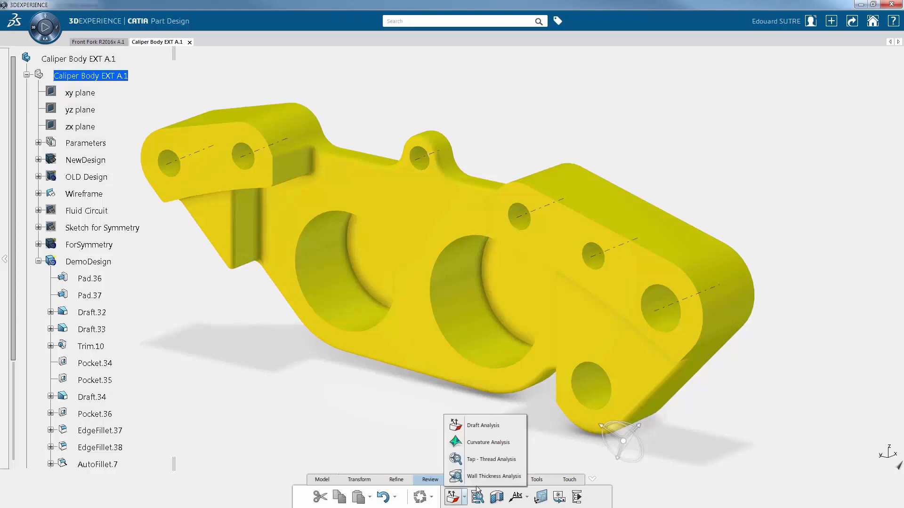
click(517, 476)
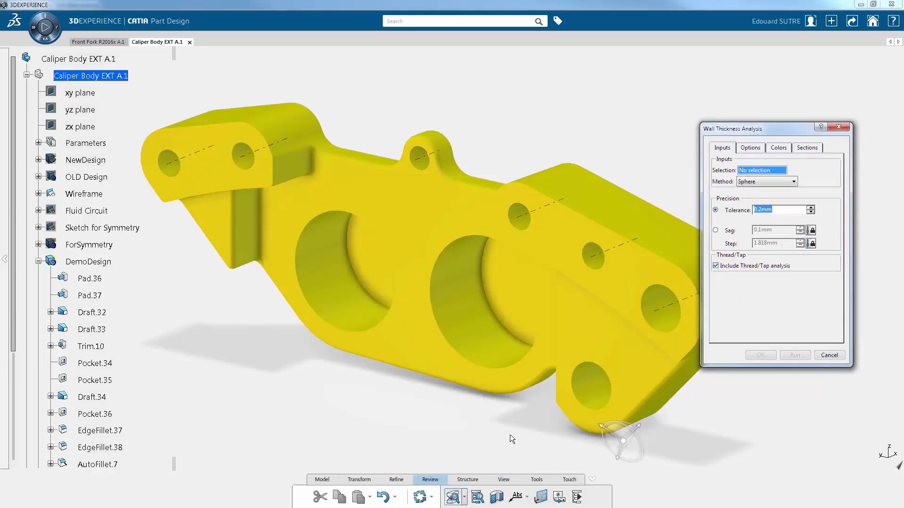
click(464, 209)
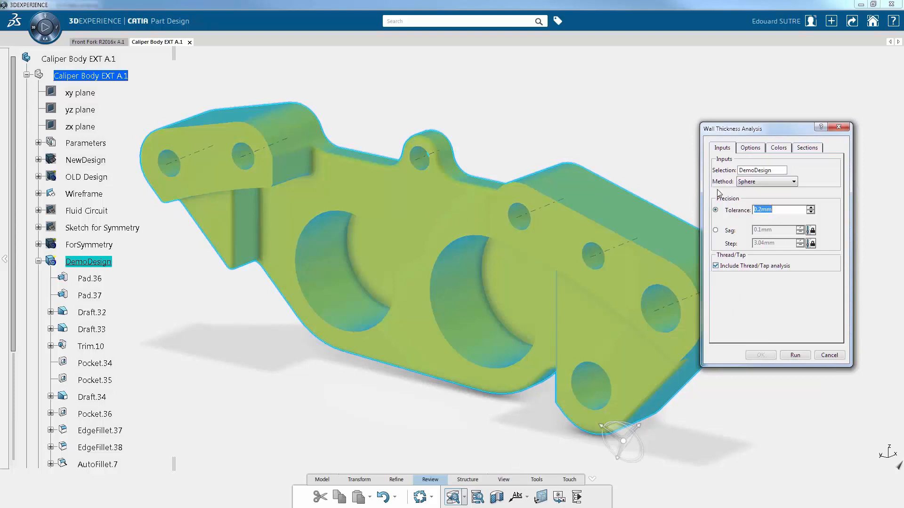
click(798, 355)
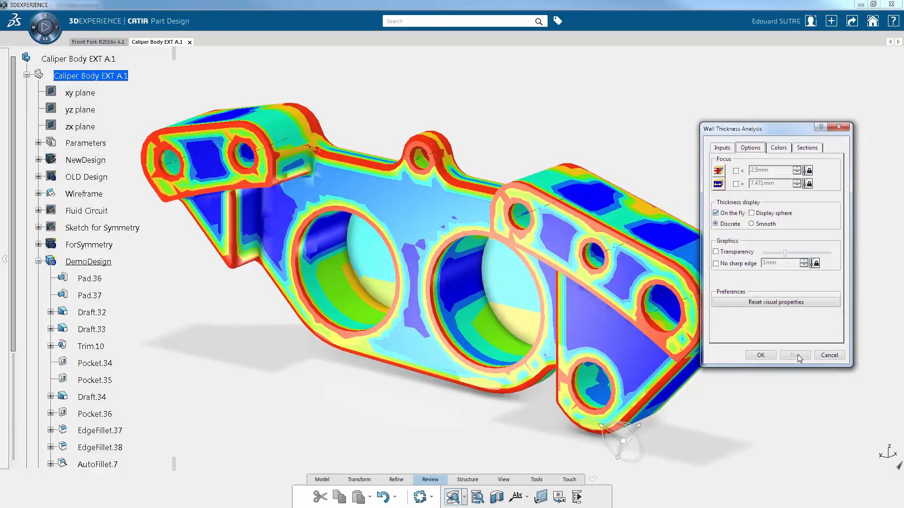
Step: Show the thickness color scale and examine the wall thickness on both sides of the caliper
click(779, 148)
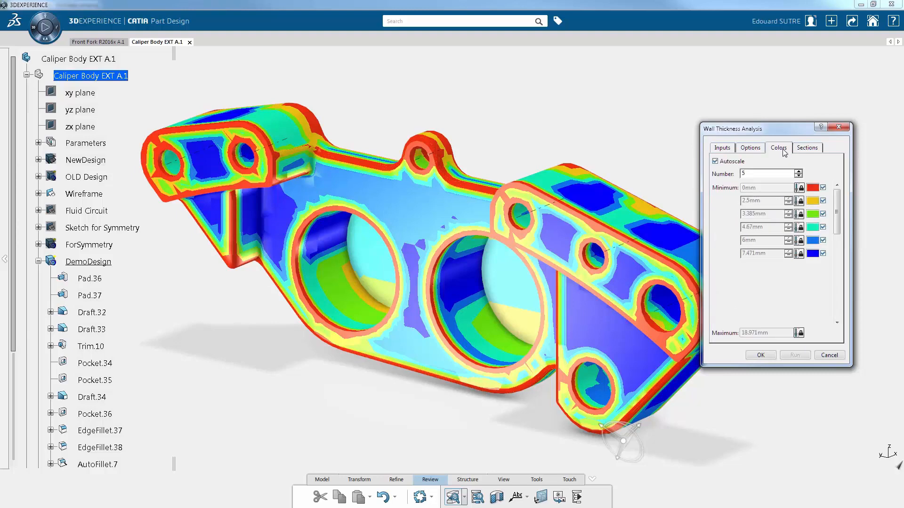
drag(780, 130, 818, 68)
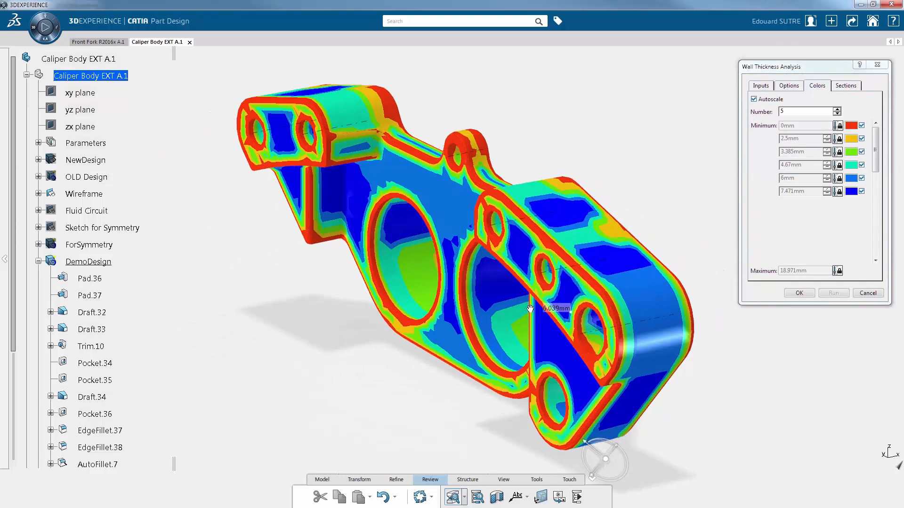
middle_drag(530, 308, 300, 305)
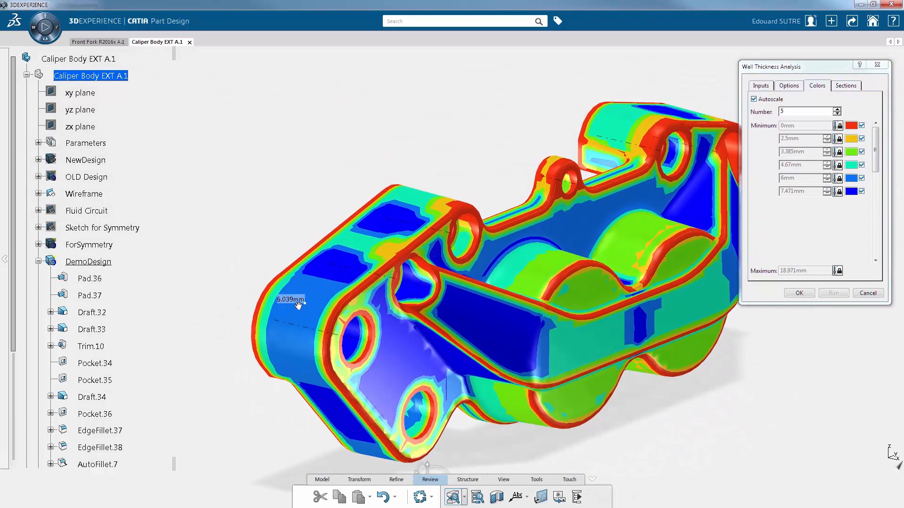
middle_drag(649, 276, 577, 248)
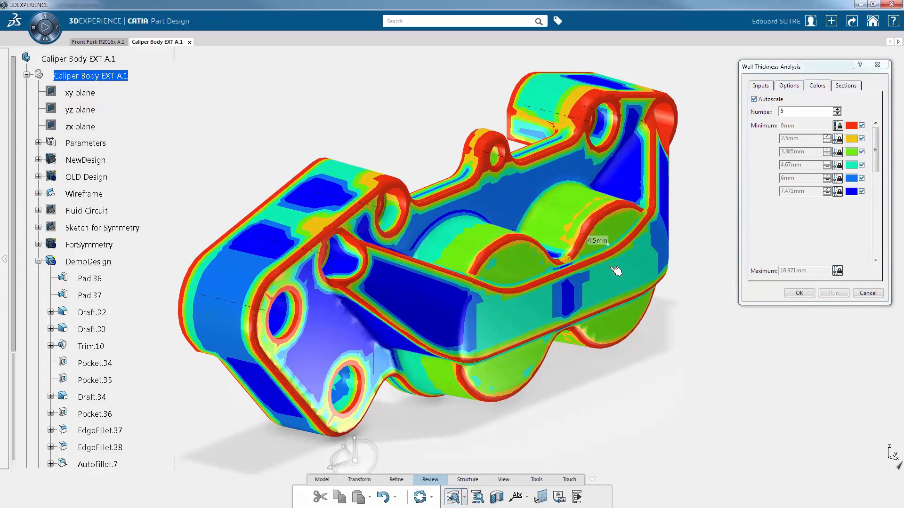
Step: Activate dynamic sectioning in the wall thickness analysis and move the section plane to examine the caliper's interior
click(848, 88)
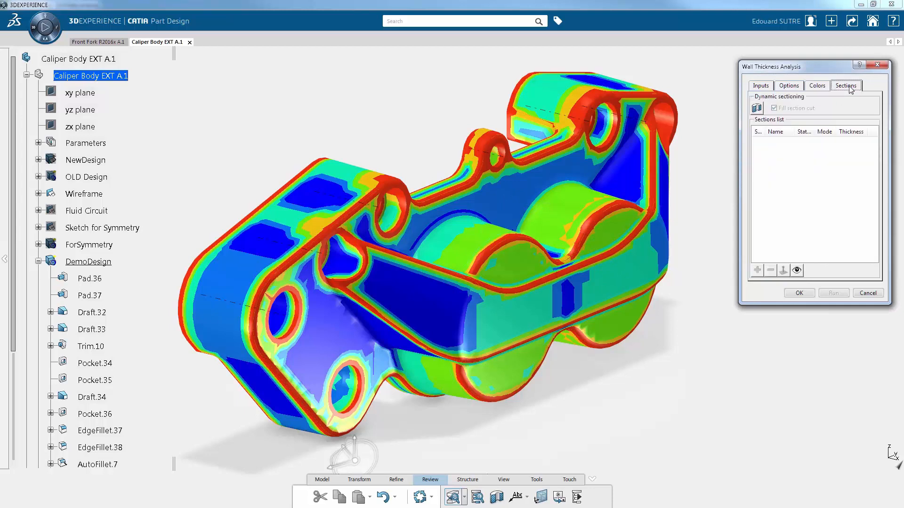
click(757, 109)
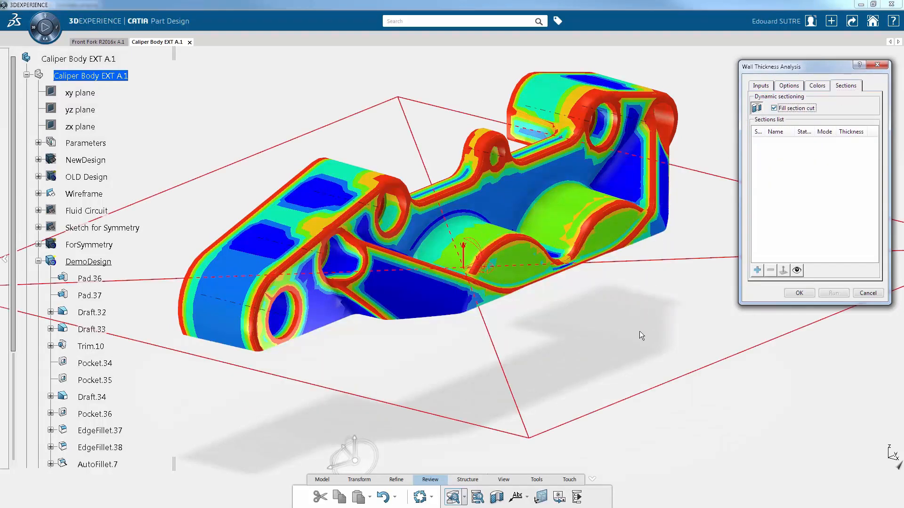
middle_drag(642, 335, 564, 339)
middle_drag(790, 395, 750, 444)
drag(603, 339, 646, 359)
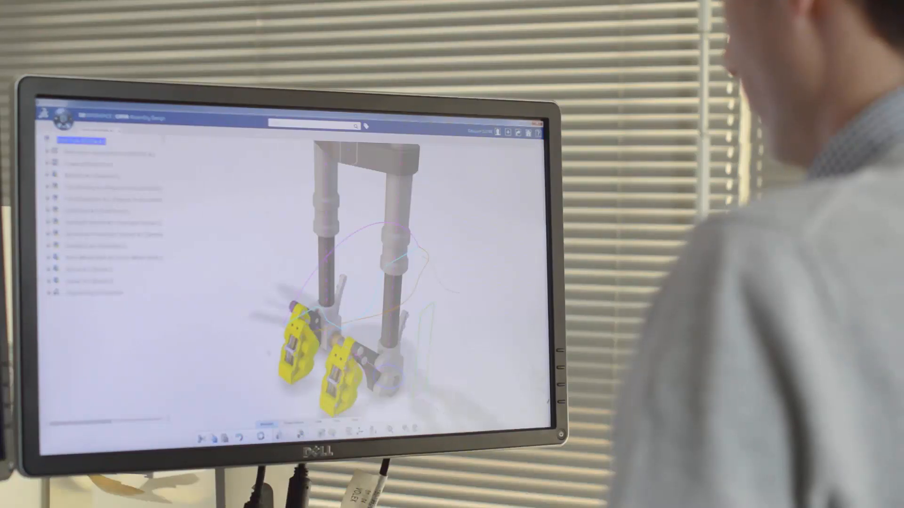
middle_drag(269, 353, 397, 238)
scroll(309, 289, down, 5)
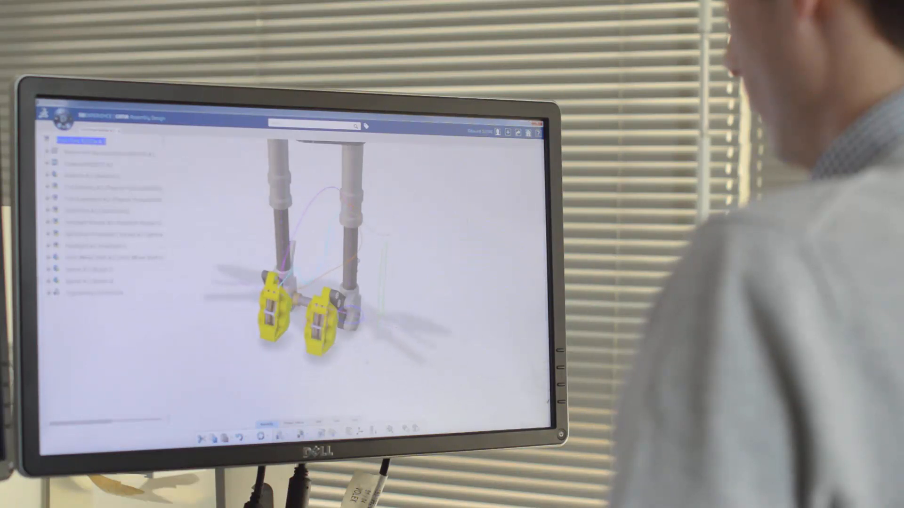
middle_drag(435, 285, 205, 338)
scroll(204, 338, down, 4)
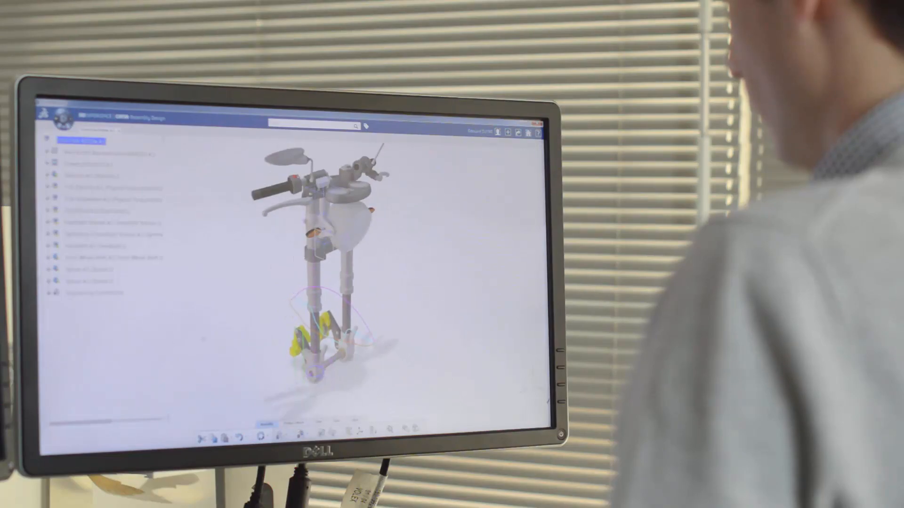
middle_drag(205, 338, 169, 357)
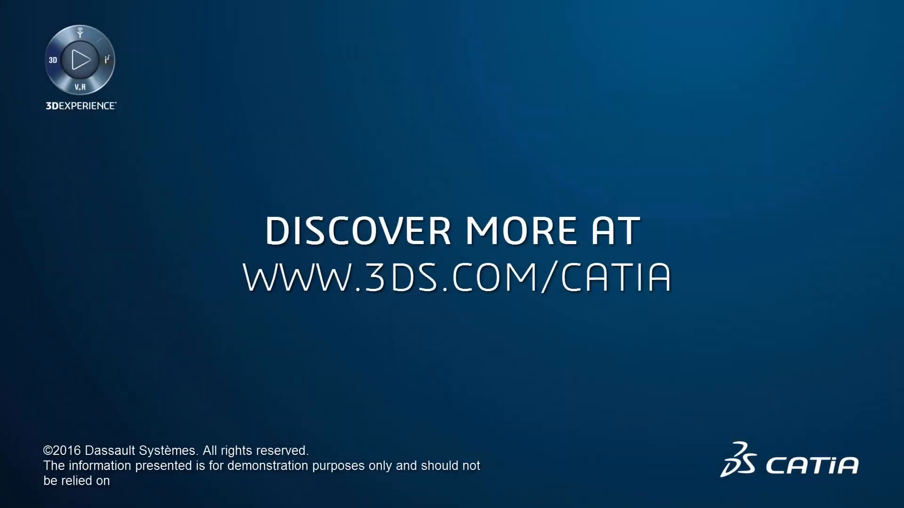